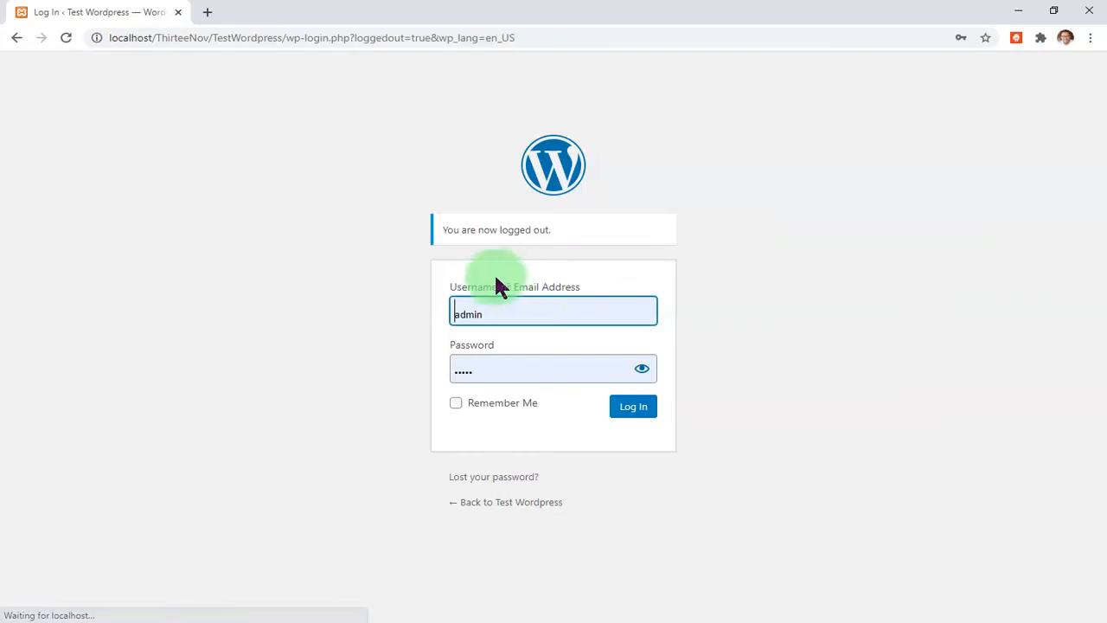
- Retry the admin login with a different password, then follow 'Lost your password?' after it fails
double_click(537, 370)
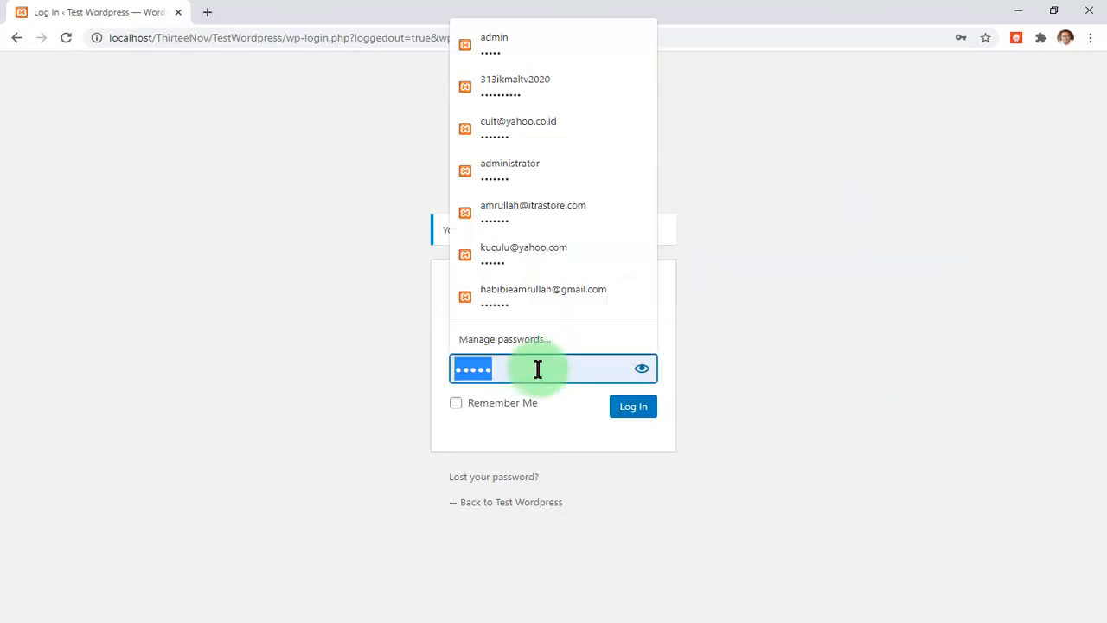
text(•••••••••)
click(632, 408)
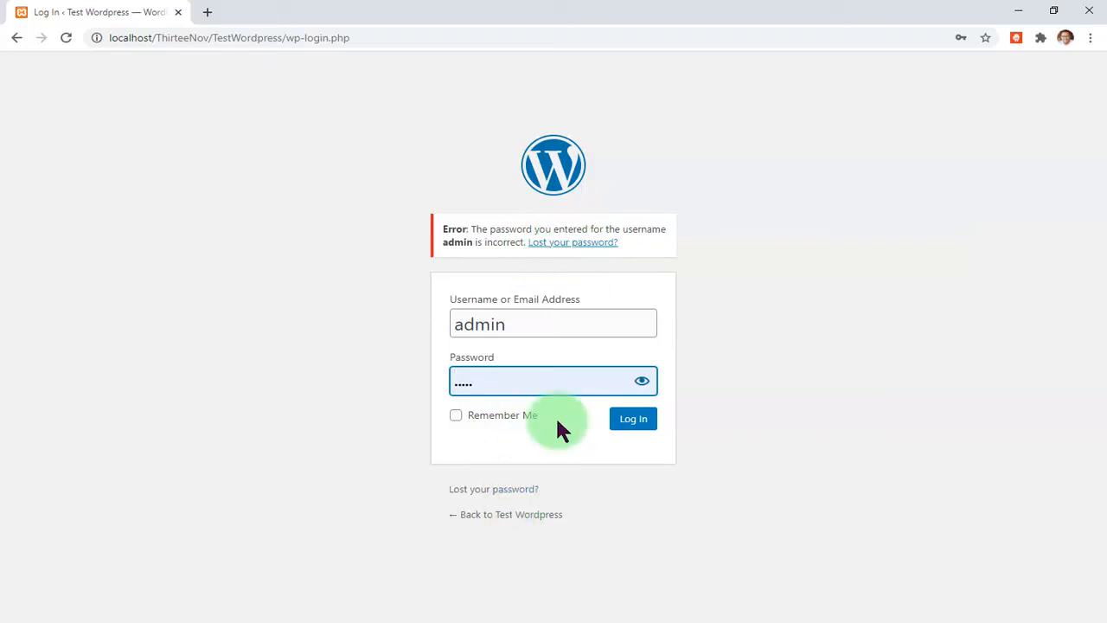
click(573, 245)
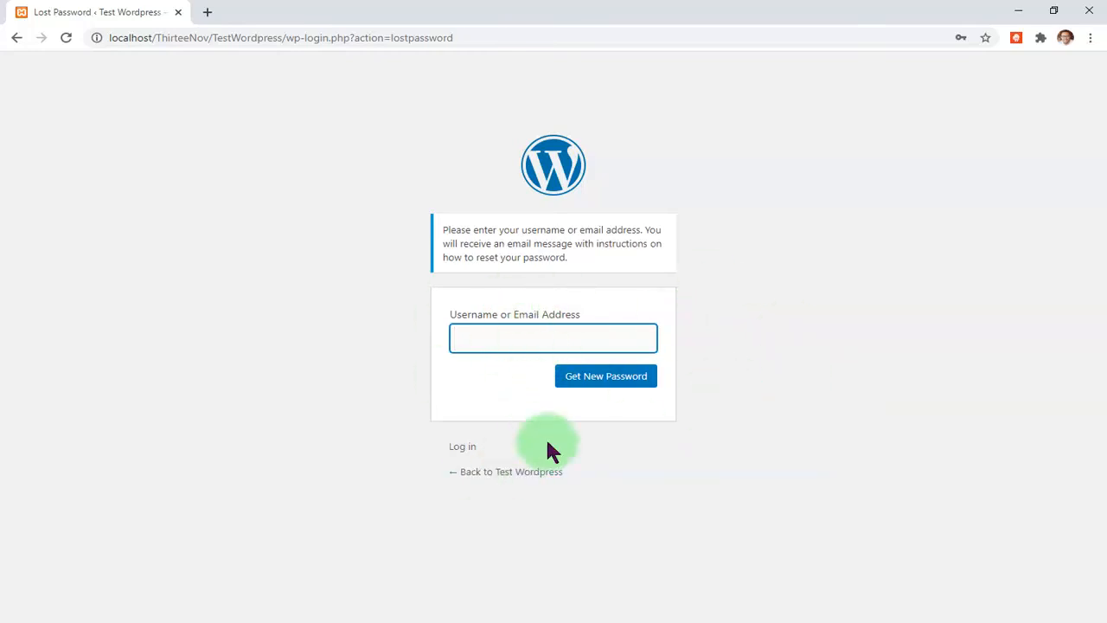
- Follow the 'Log in' link under the Get New Password form back to the login page
click(463, 446)
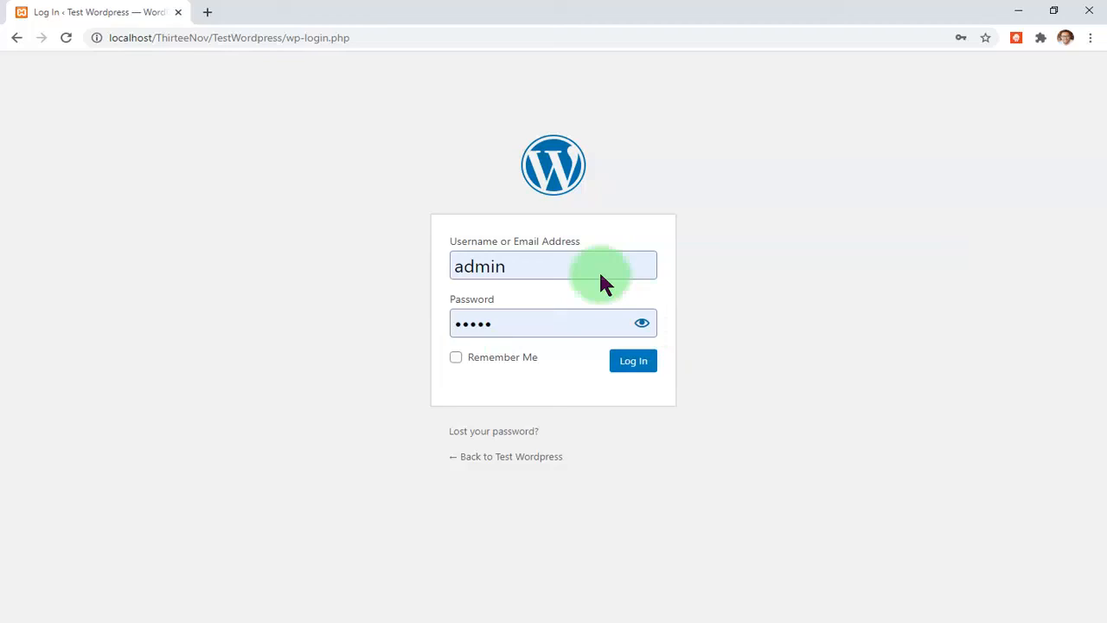
- Copy 'localhost/' and load localhost/phpmyadmin in a new Chrome tab
click(227, 38)
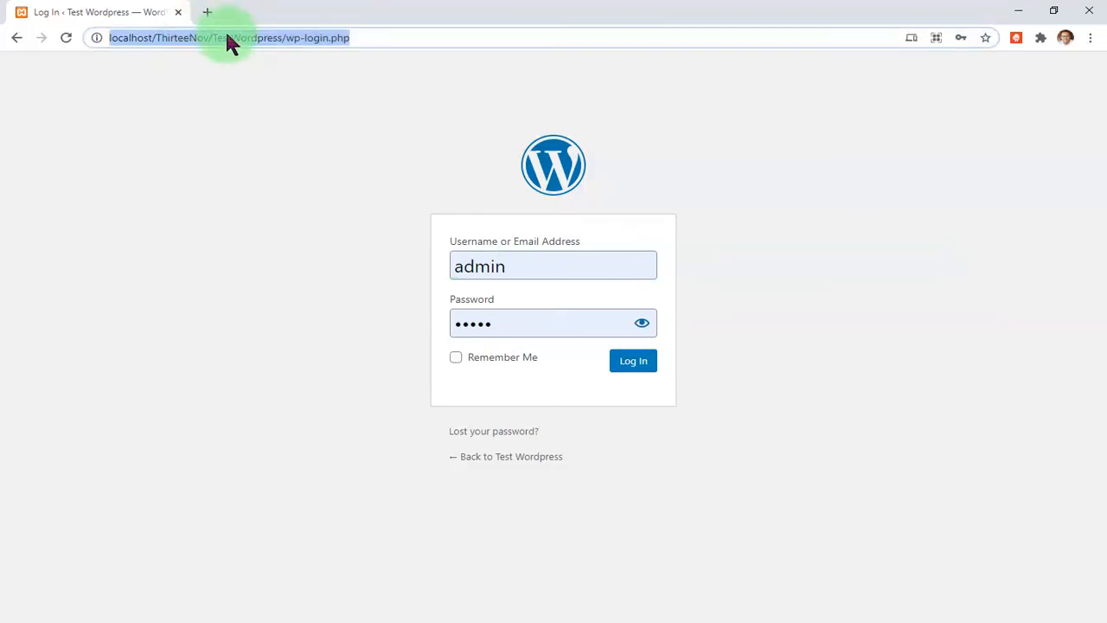
click(153, 38)
double_click(154, 38)
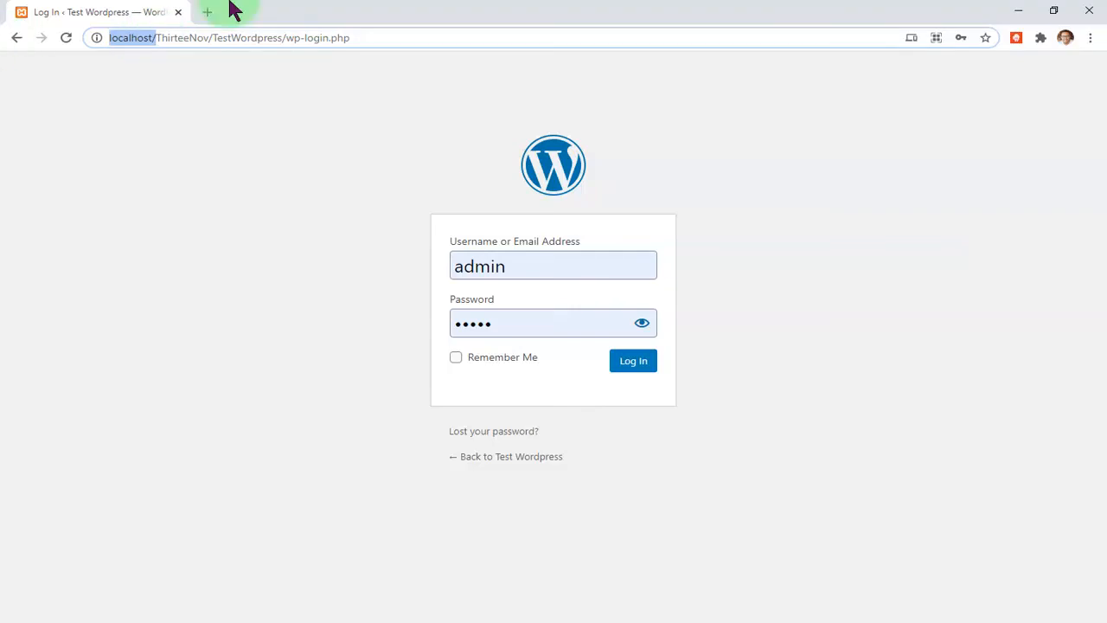
click(209, 12)
text(http://localhost/)
text(ph)
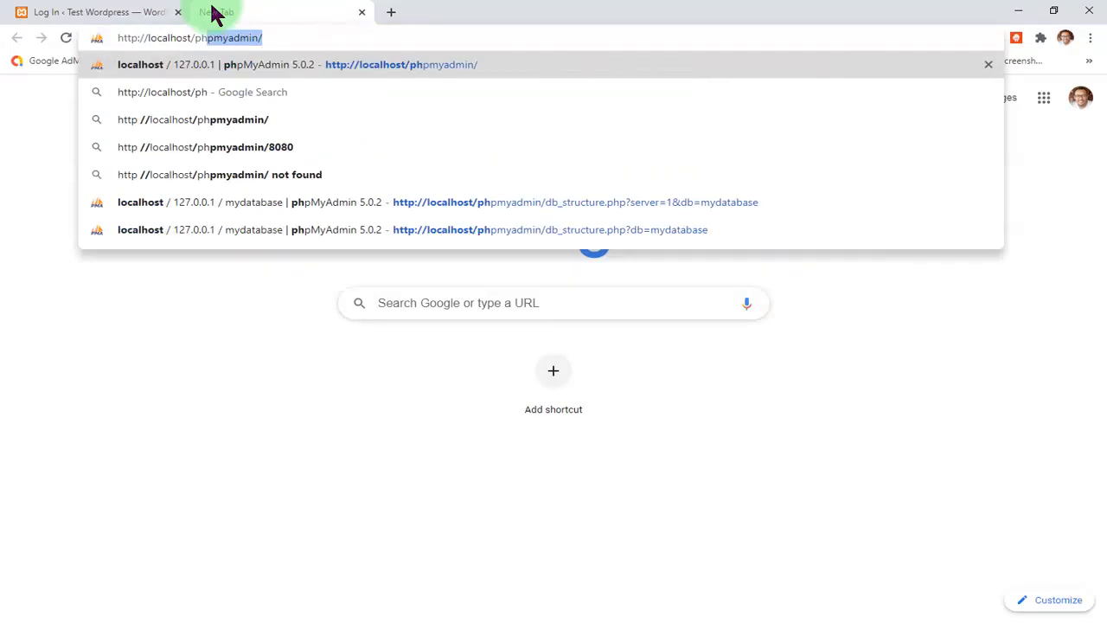
key(Return)
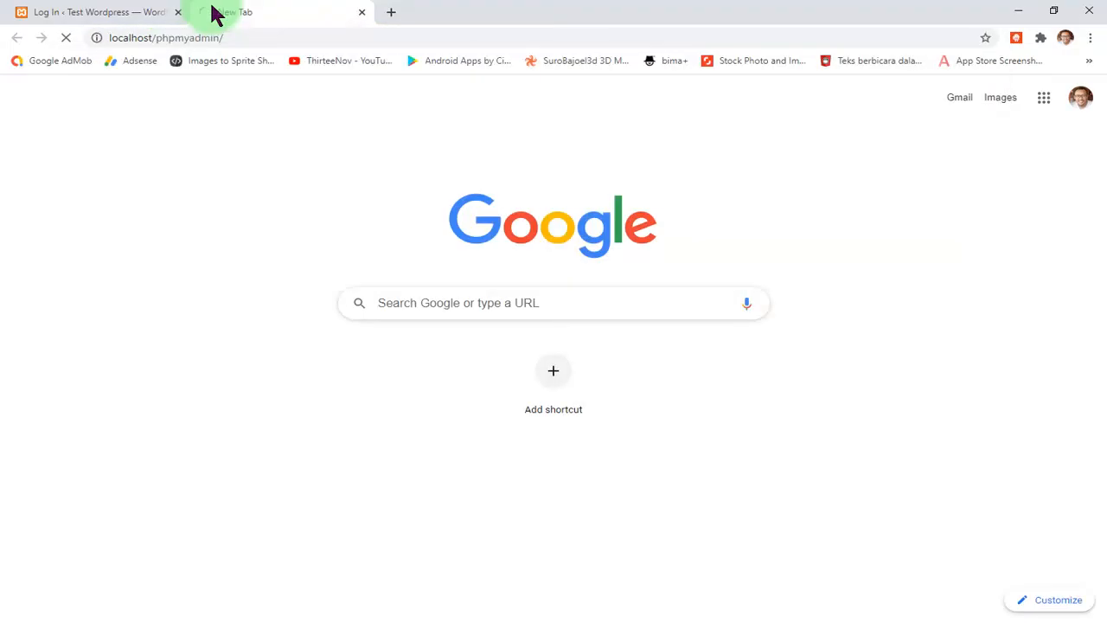
- Switch between the WordPress login tab and the phpMyAdmin tab, ending on phpMyAdmin
click(160, 10)
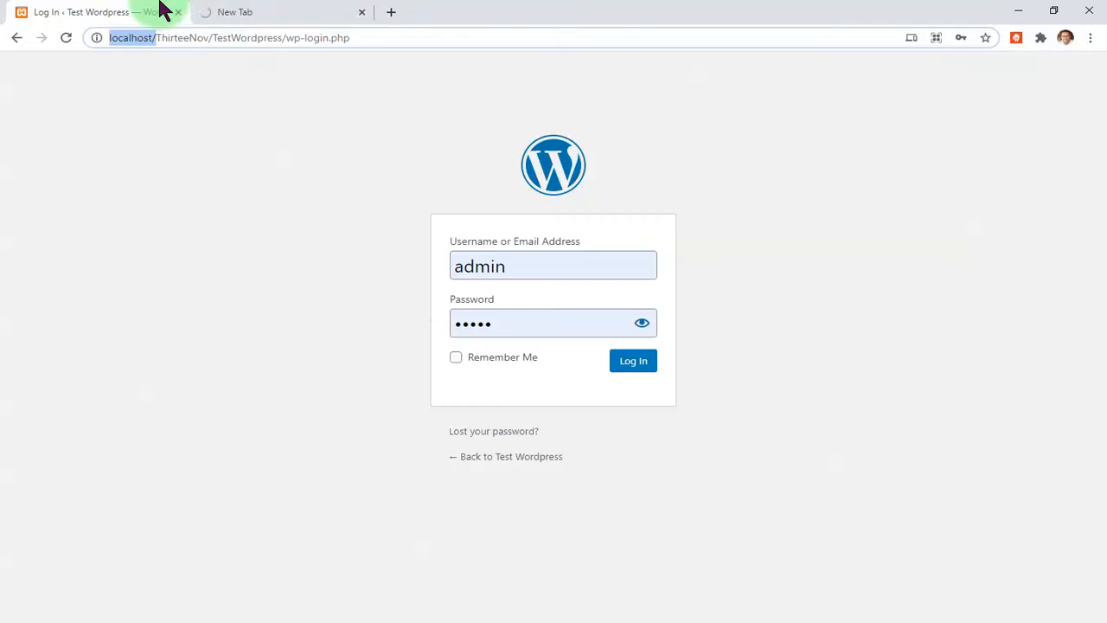
click(266, 12)
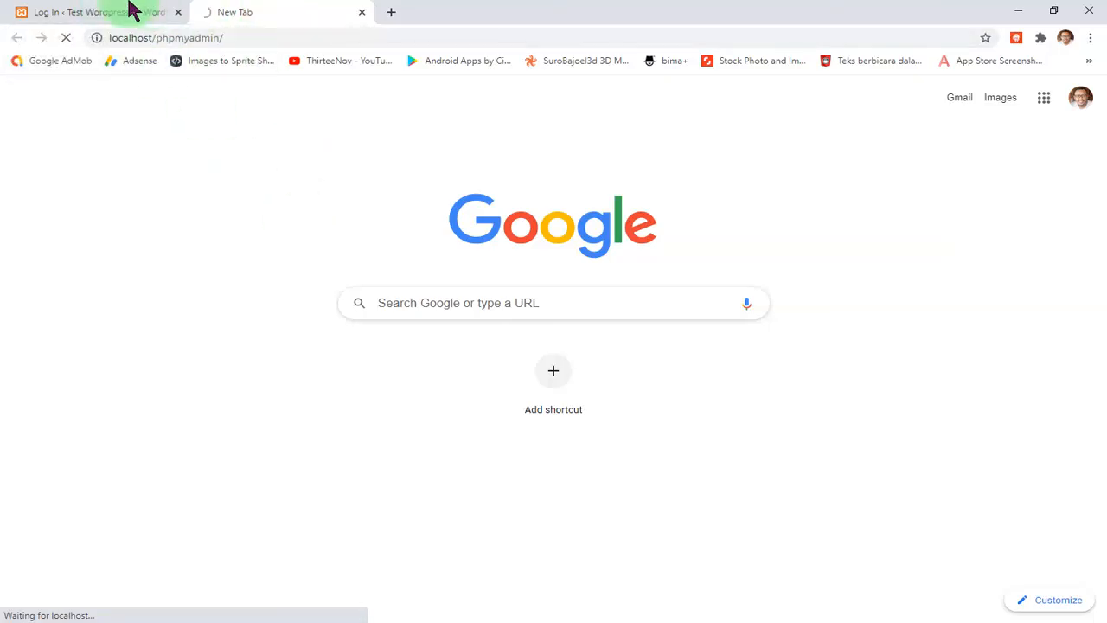
click(91, 10)
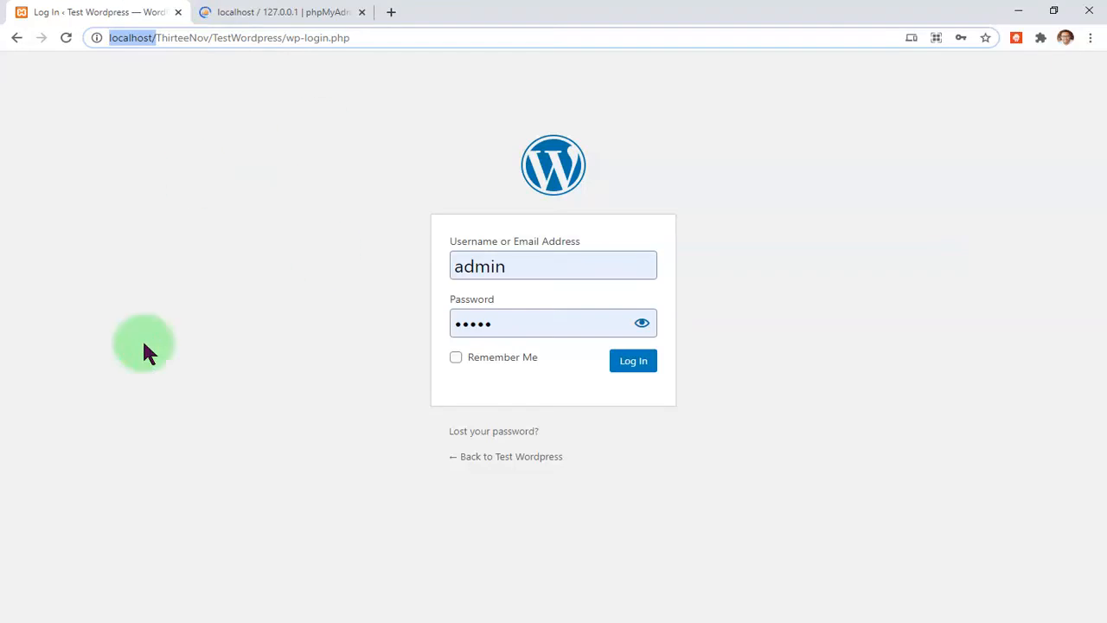
click(278, 12)
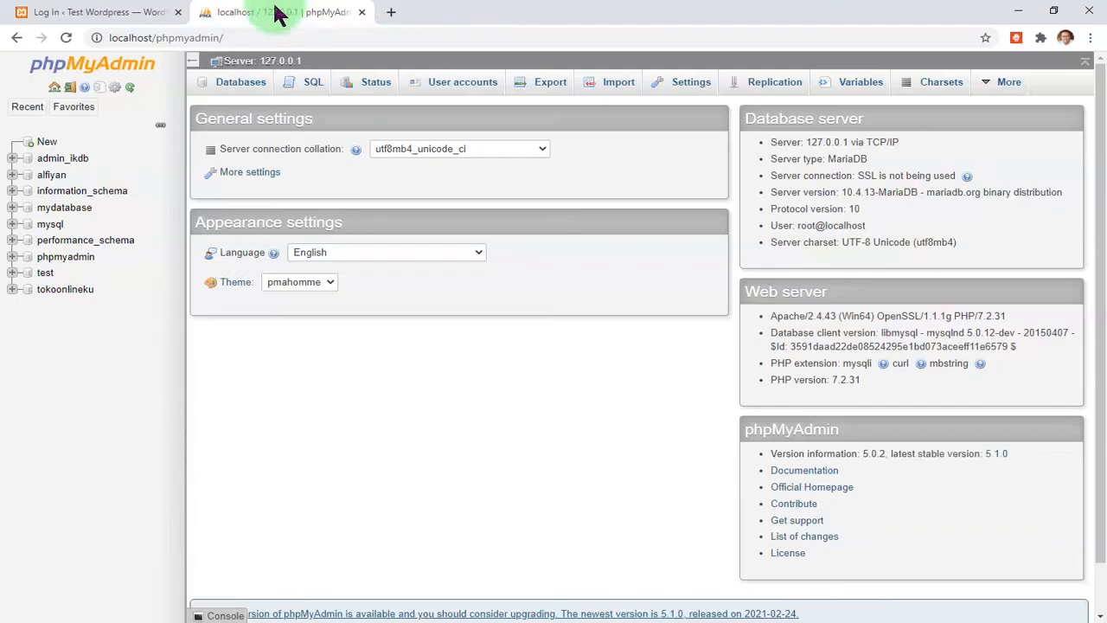
click(102, 10)
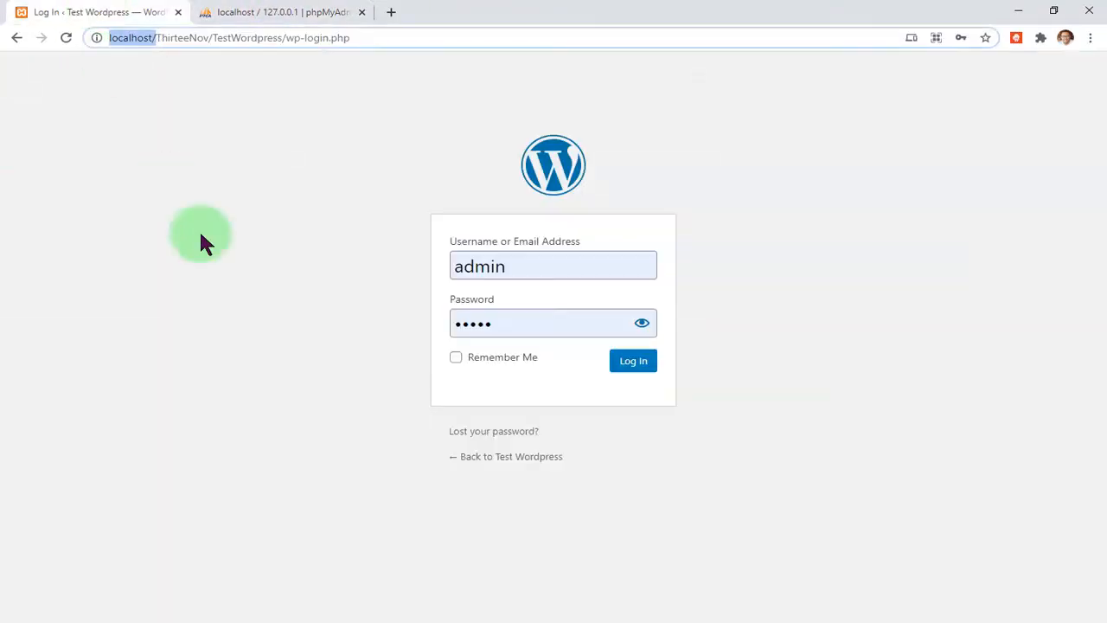
click(243, 11)
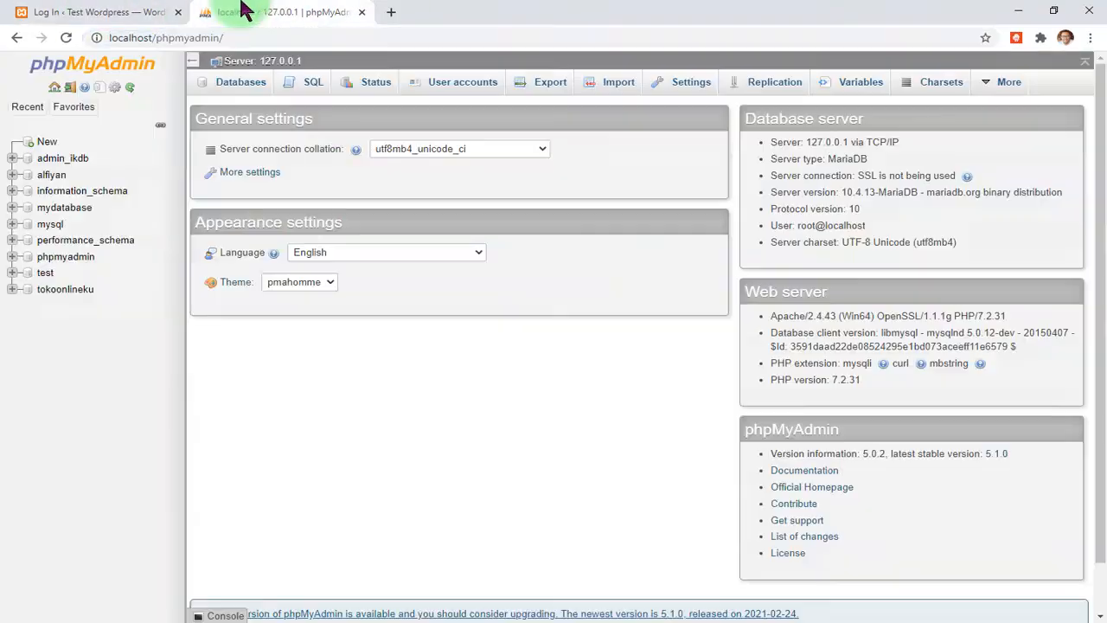
- Open mydatabase, scroll its table list to the wp_testwordpress_ tables, and bring up File Explorer
click(64, 209)
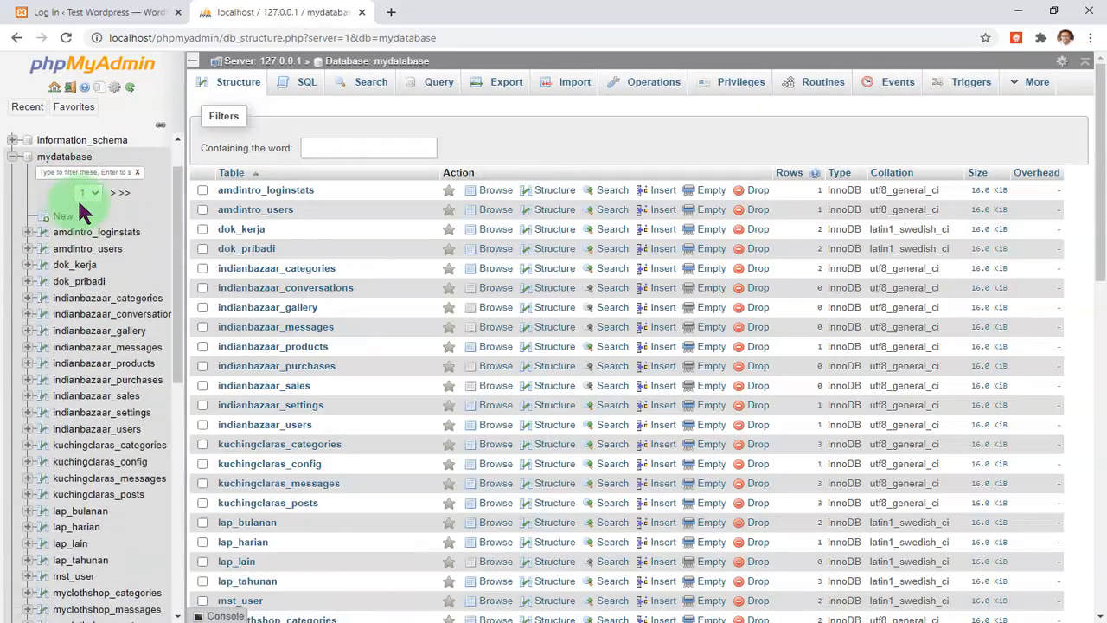
click(134, 11)
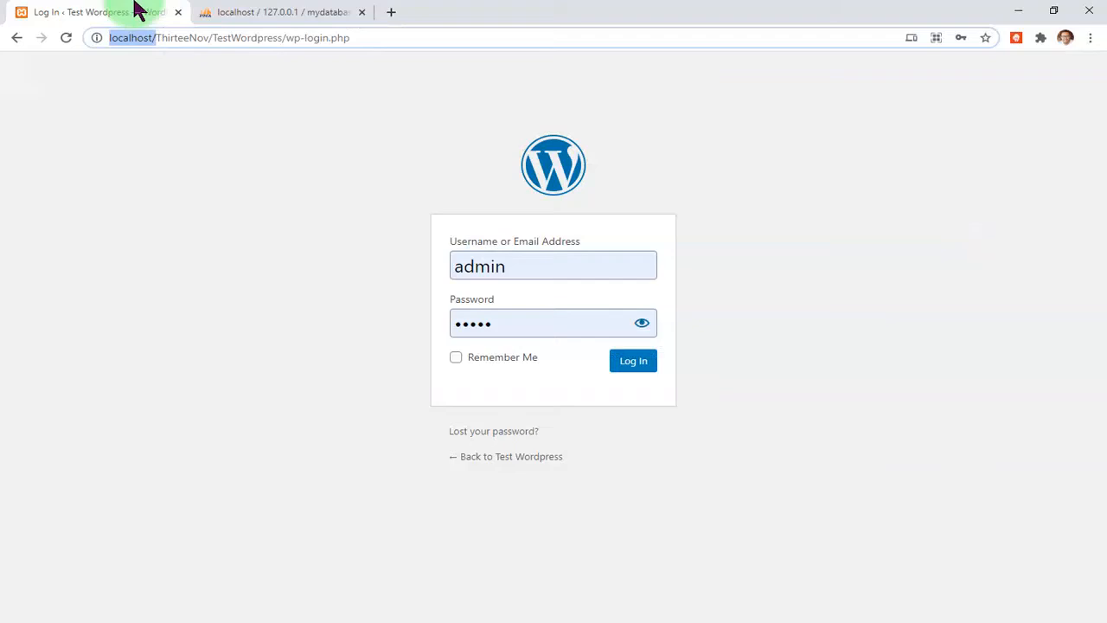
click(275, 12)
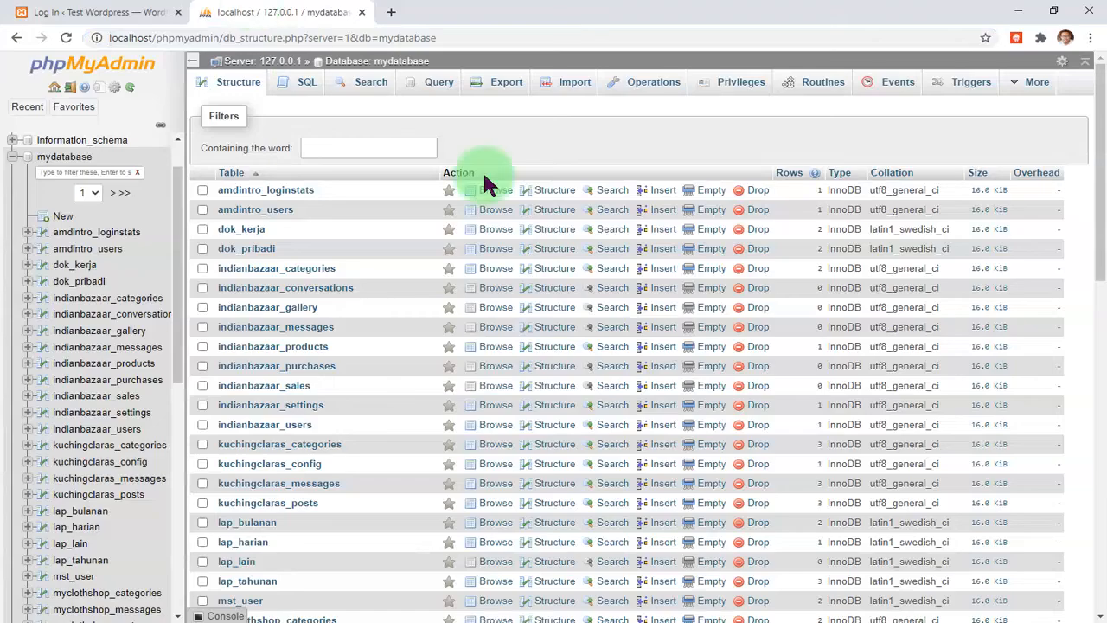
scroll(390, 433, down, 5)
scroll(395, 365, down, 3)
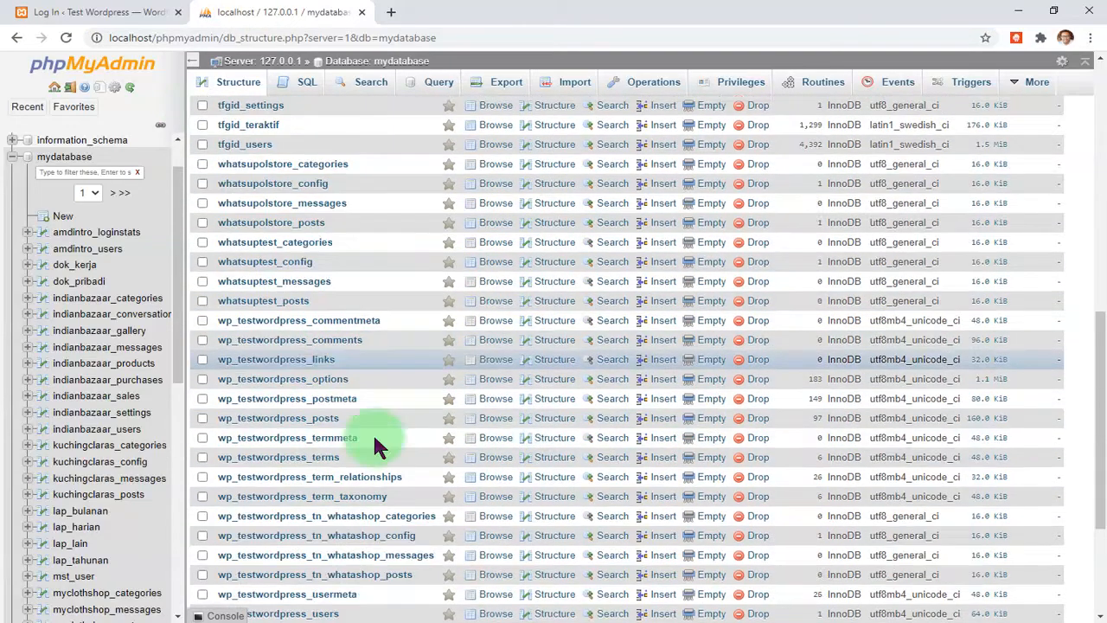
scroll(376, 432, down, 1)
click(618, 622)
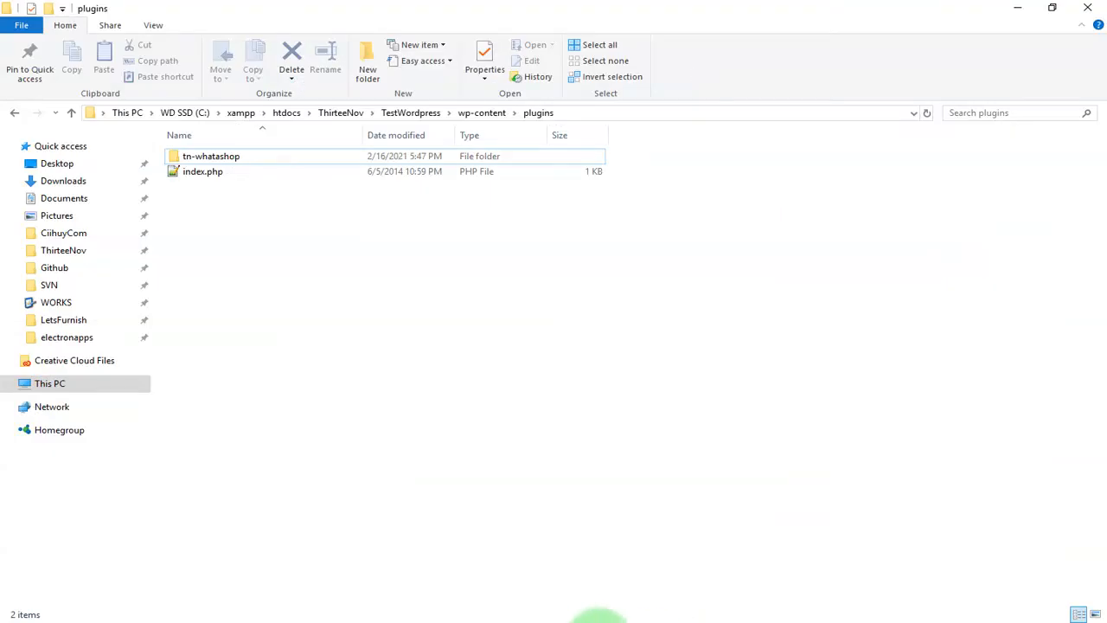
click(590, 622)
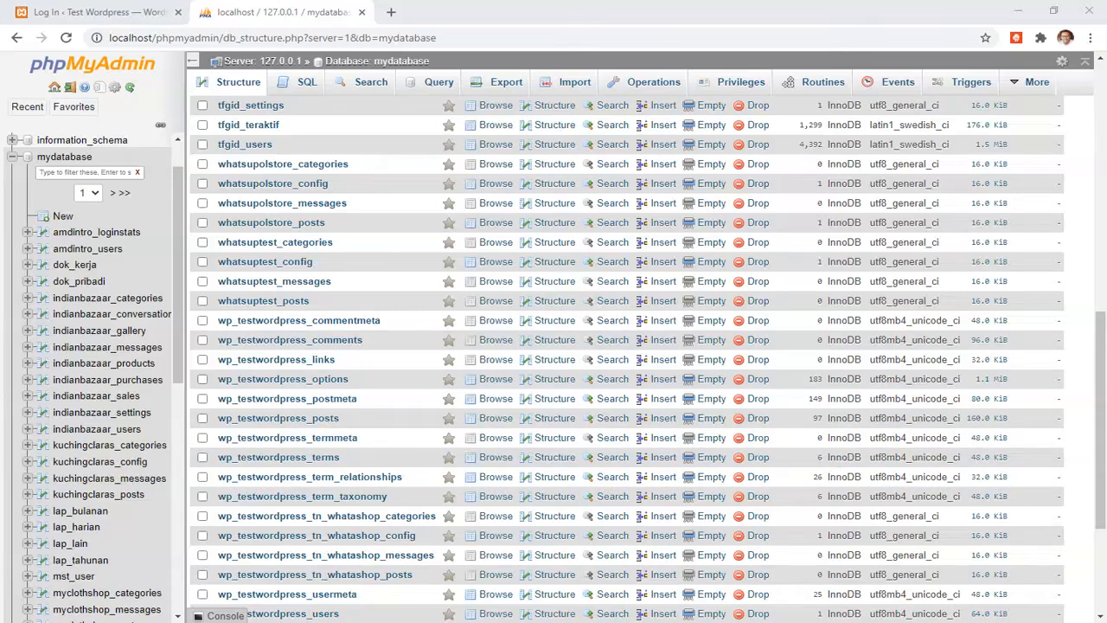
- In the TestWordpress site folder, locate wp-config.php and open it
click(347, 515)
key(ctrl+a)
click(389, 554)
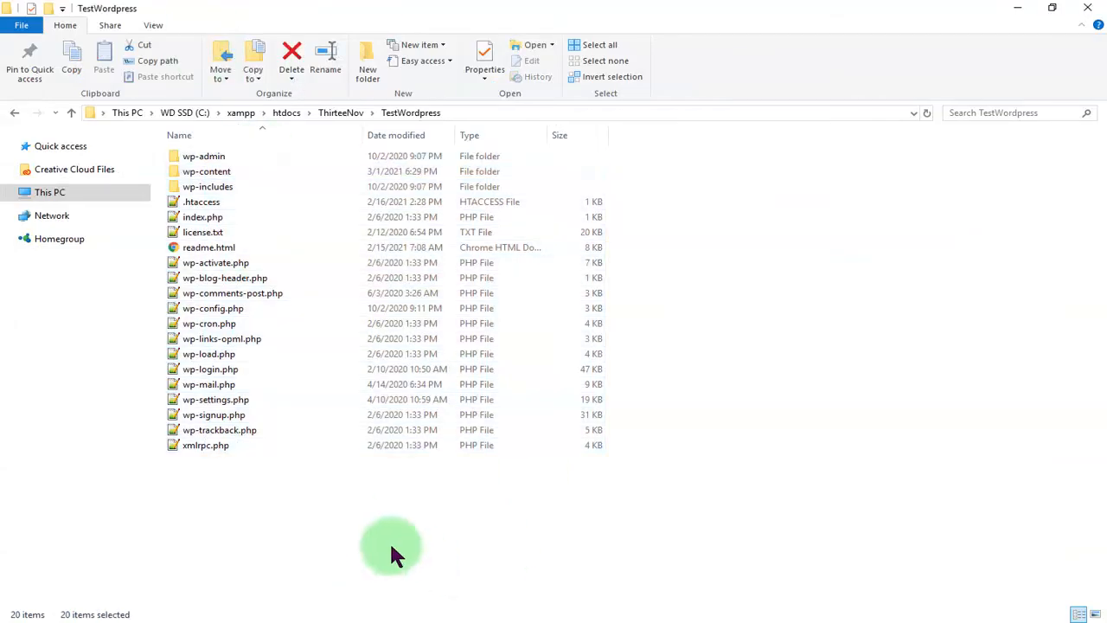
click(235, 294)
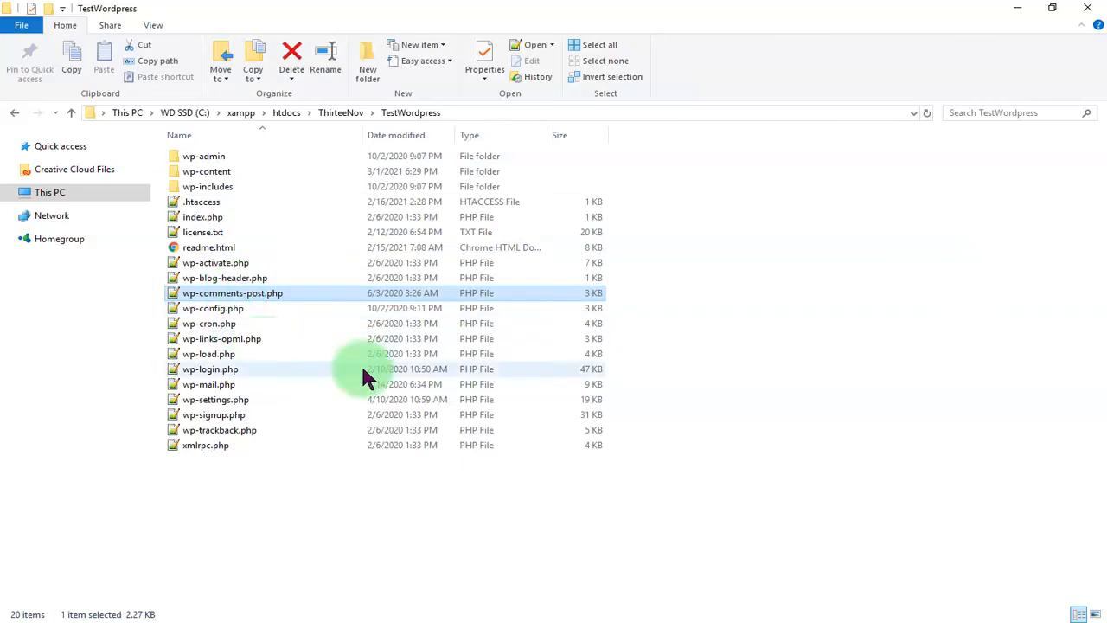
click(718, 484)
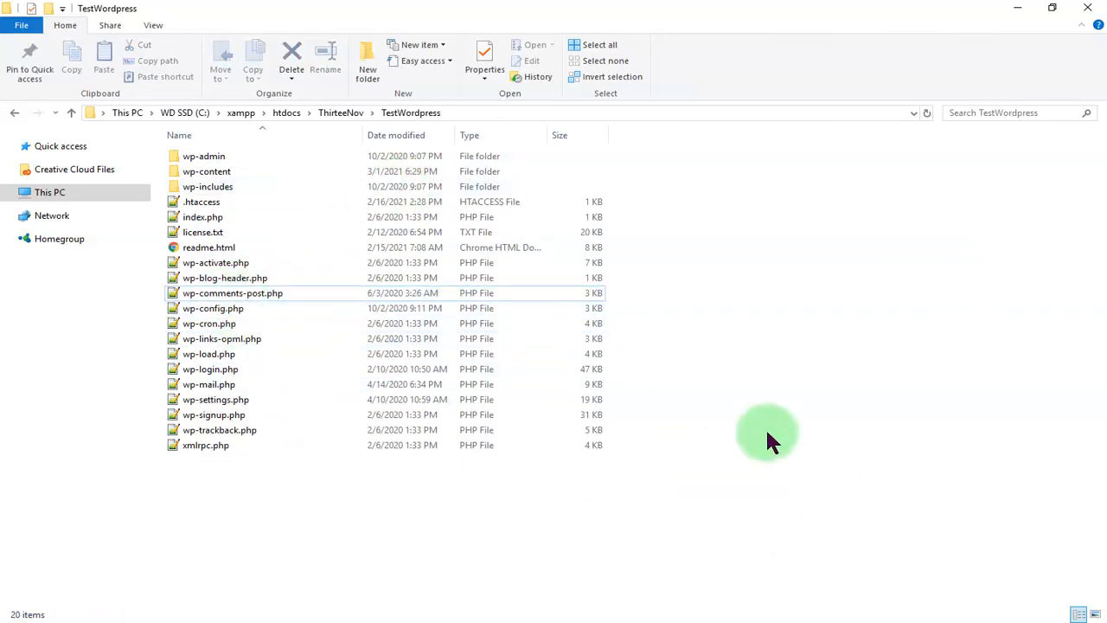
click(216, 311)
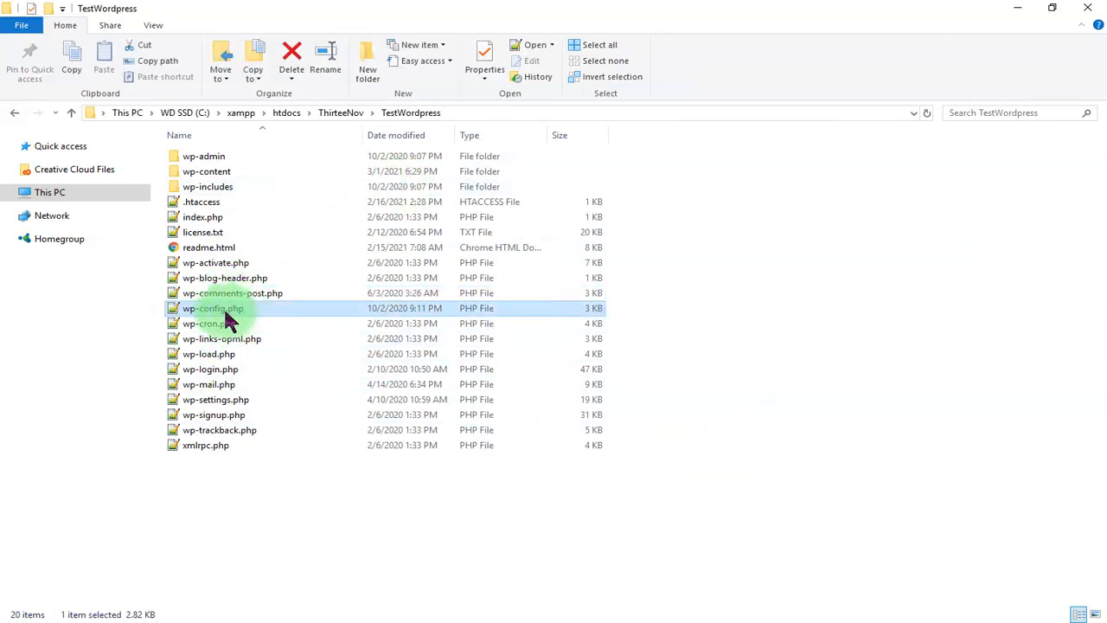
double_click(215, 311)
- Select the $table_prefix value wp_testwordpress_ on line 66 of wp-config.php
scroll(286, 293, down, 5)
scroll(286, 292, down, 12)
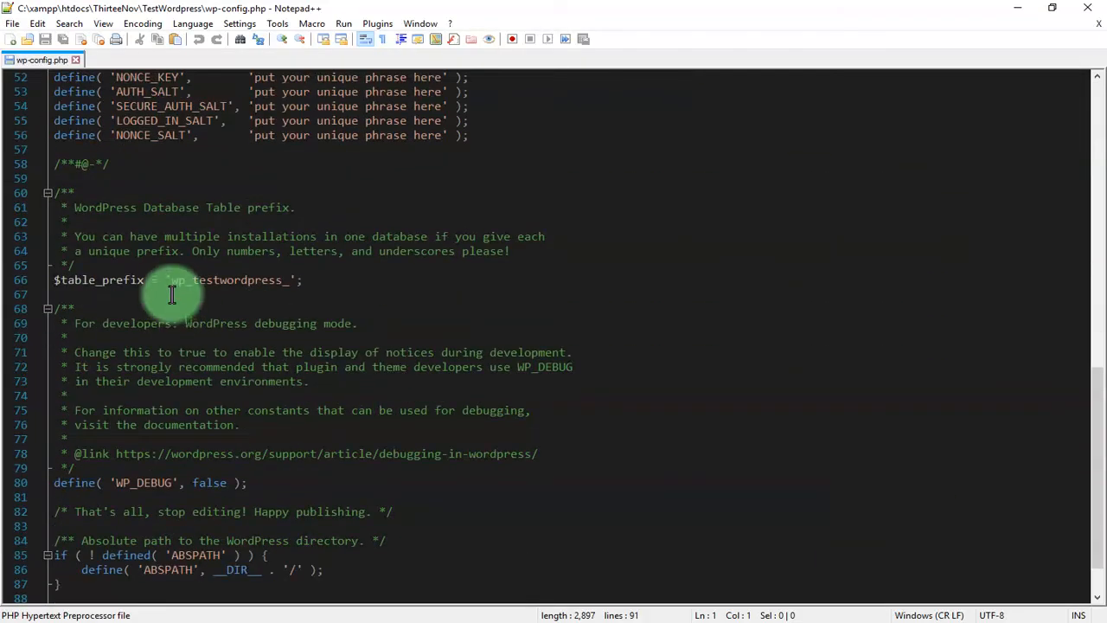
click(173, 282)
drag(172, 282, 277, 278)
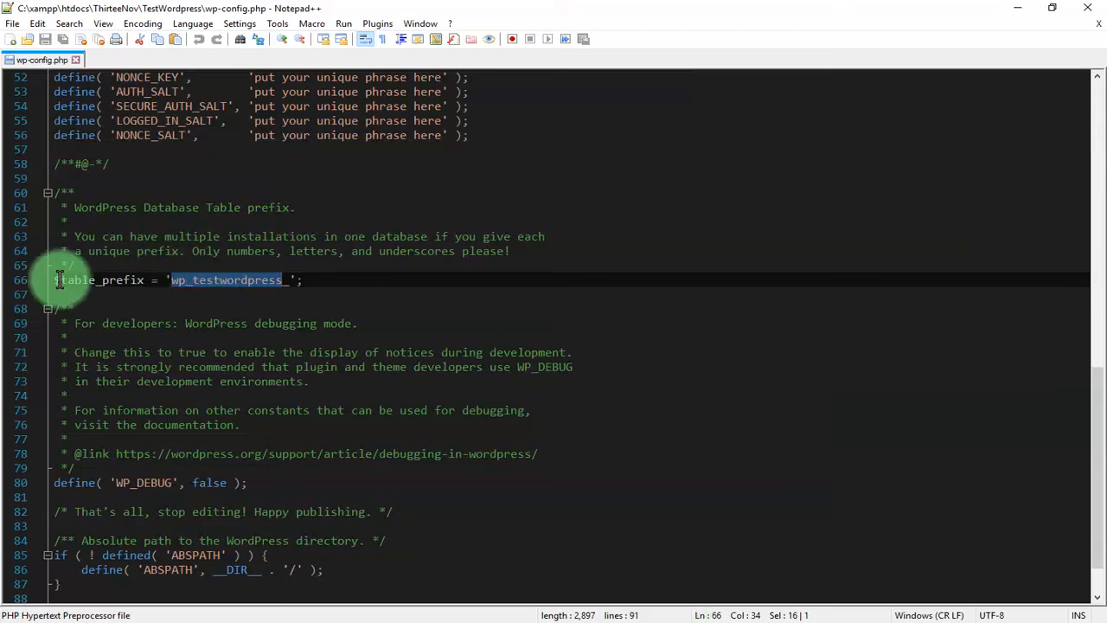
click(146, 622)
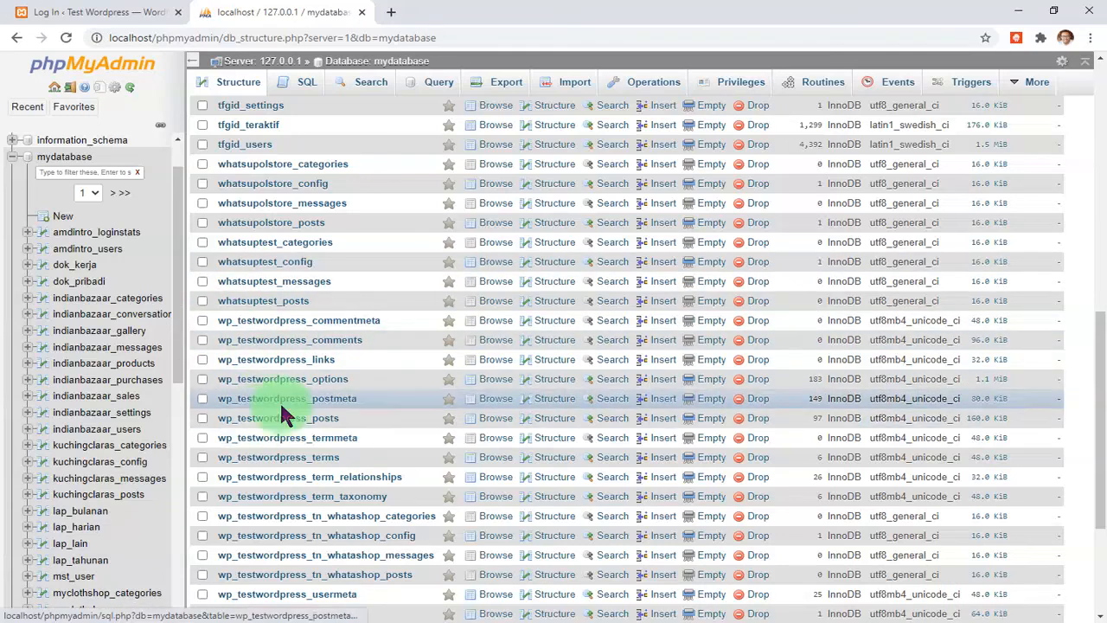
- Scroll to the end of mydatabase's table list and open wp_testwordpress_users
scroll(290, 398, down, 2)
scroll(294, 390, down, 2)
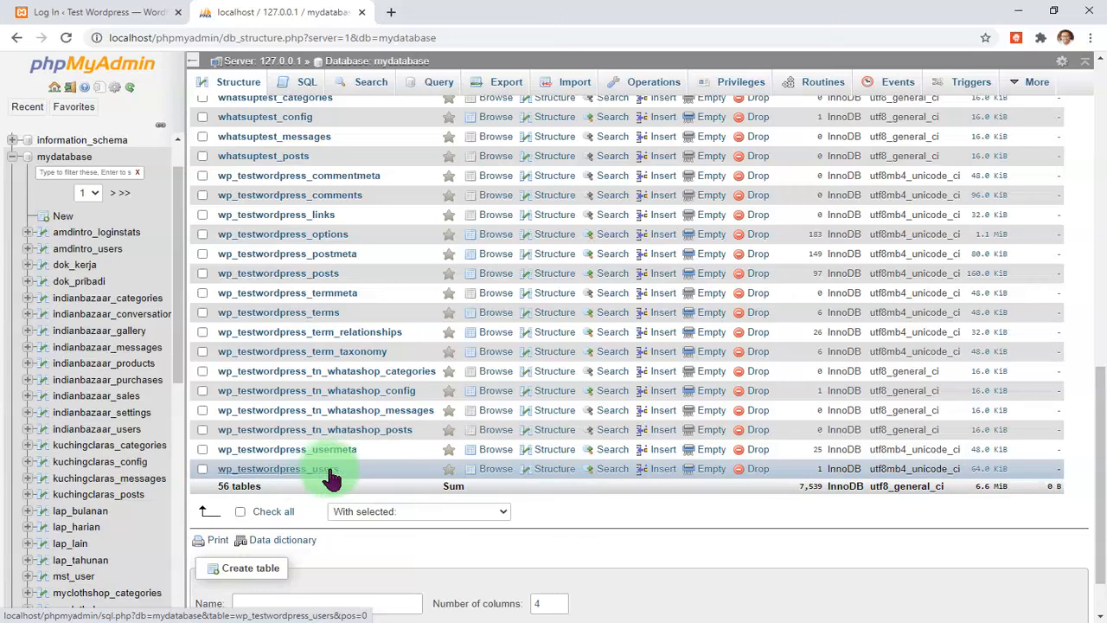
click(292, 471)
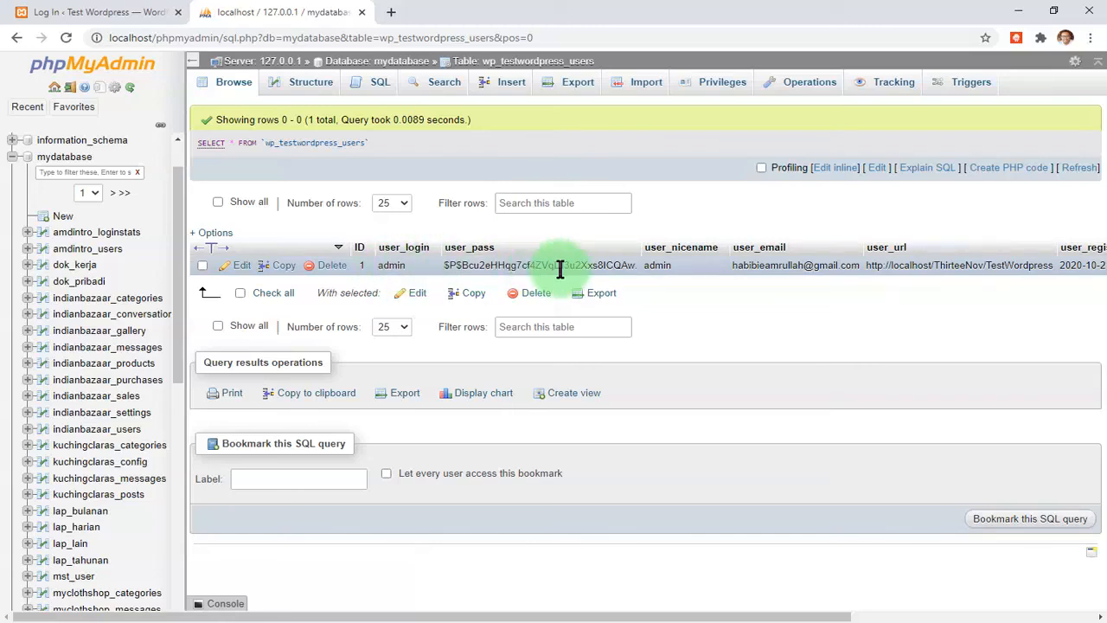
- Open the admin row's hashed user_pass cell for inline editing
double_click(482, 264)
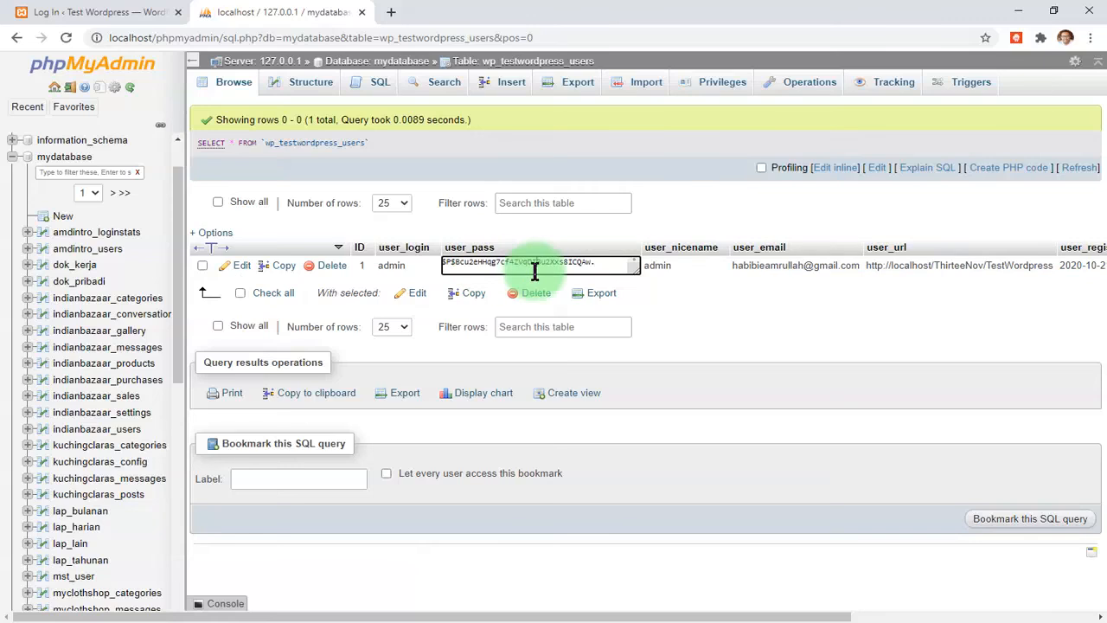
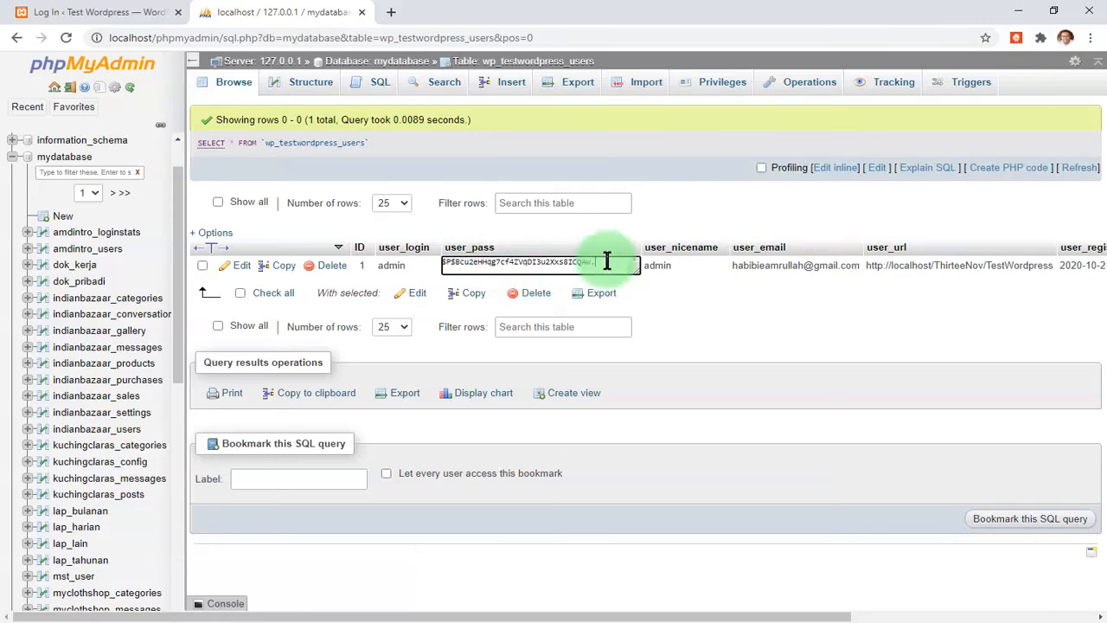
- Close the inline editor on the admin's user_pass cell, keeping the existing hash
click(652, 286)
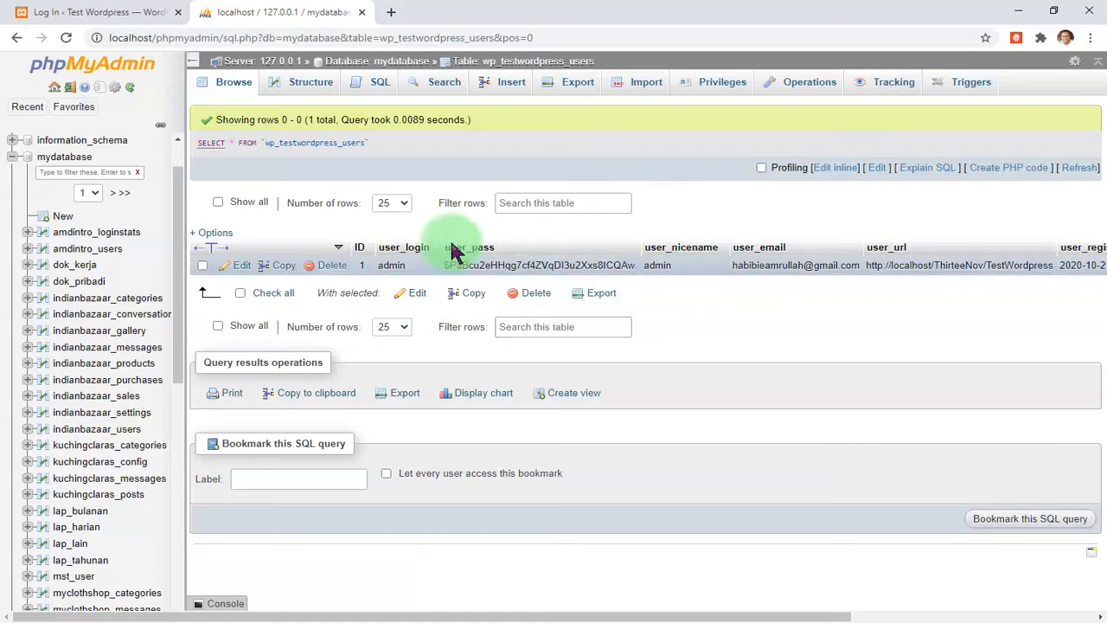
- Replace the WordPress login Password field with the saved password, then return to wp_testwordpress_users
click(112, 12)
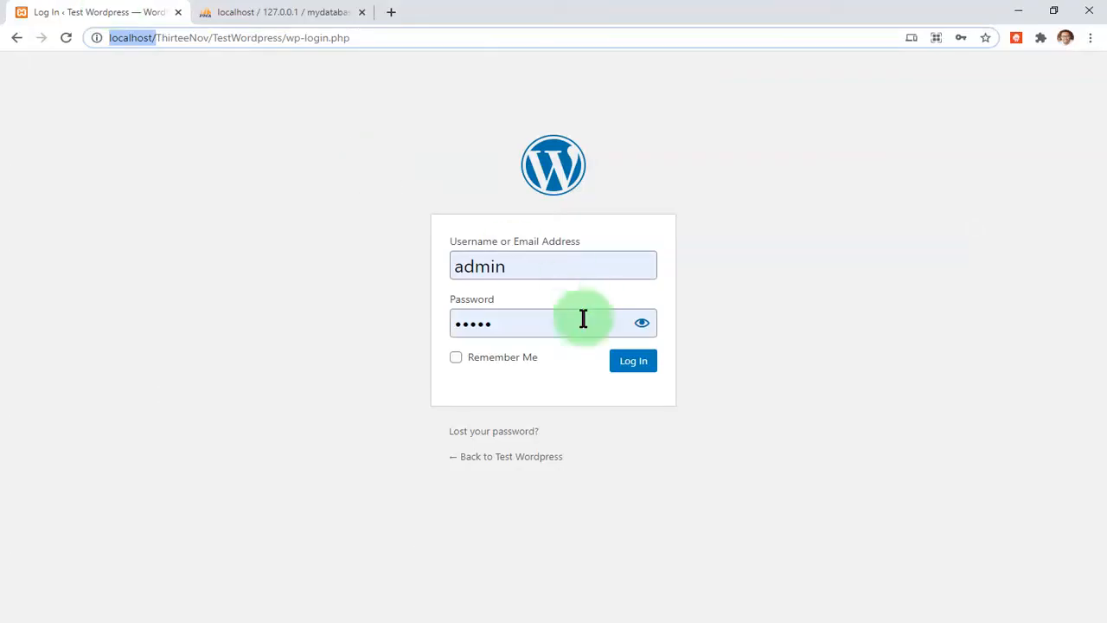
double_click(554, 322)
key(ctrl+v)
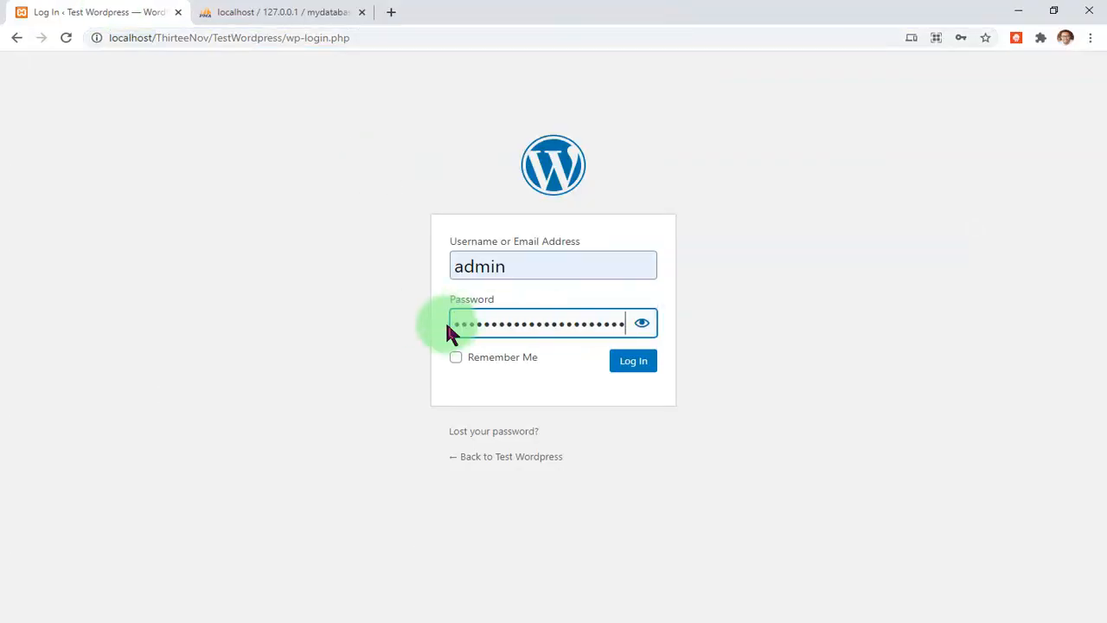
click(312, 14)
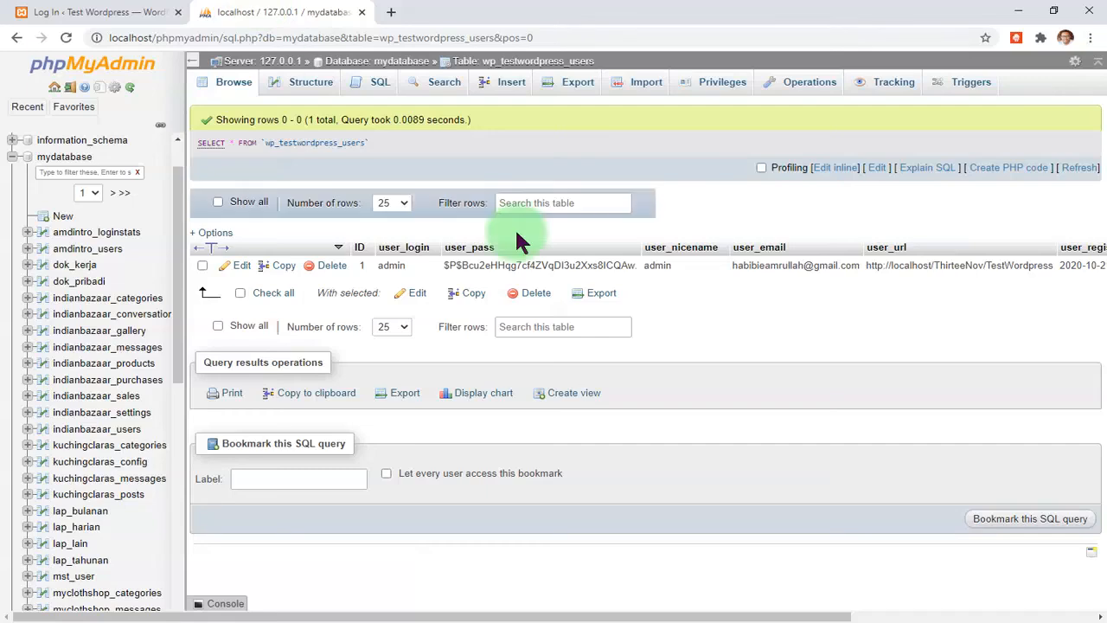
- Search 'wordpress hash' in a new Chrome tab to reach the useotools hash generator
click(390, 13)
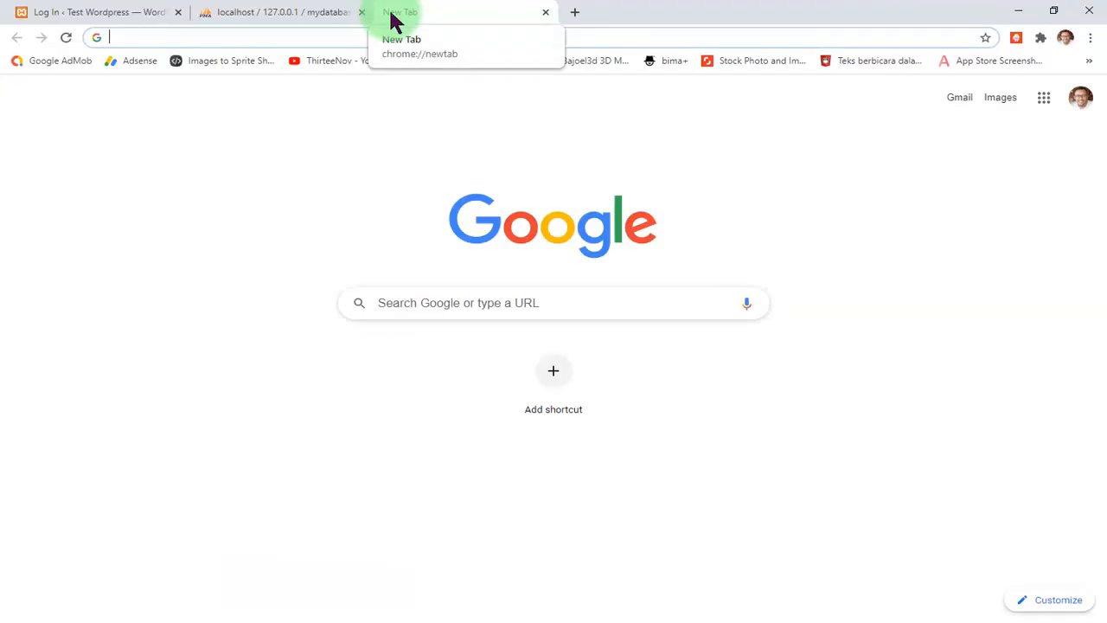
text(wordp)
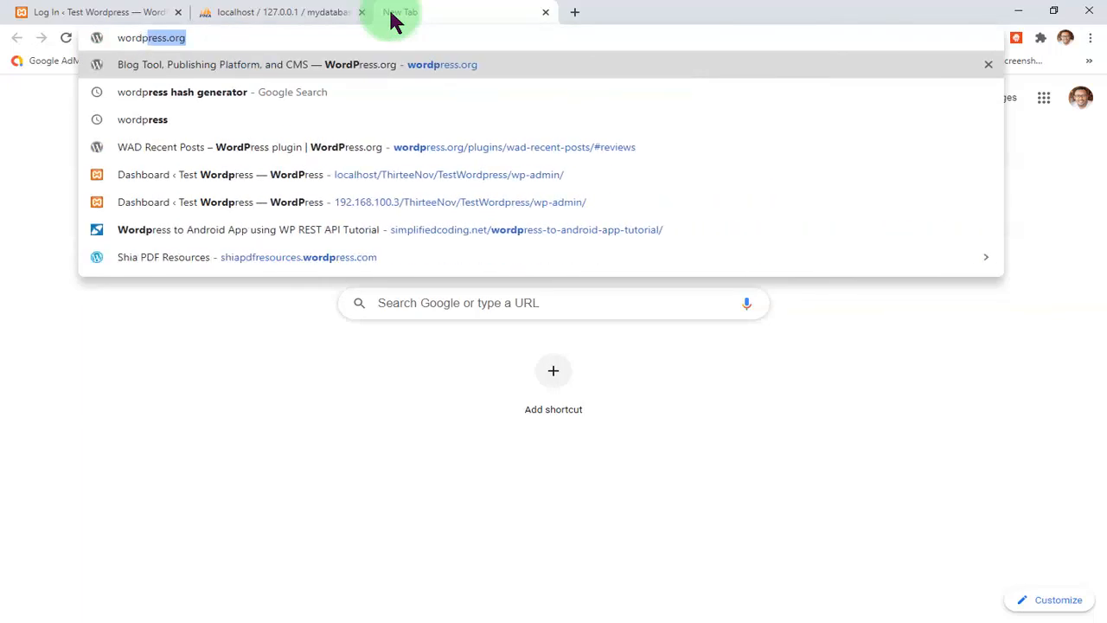
text(ress hash)
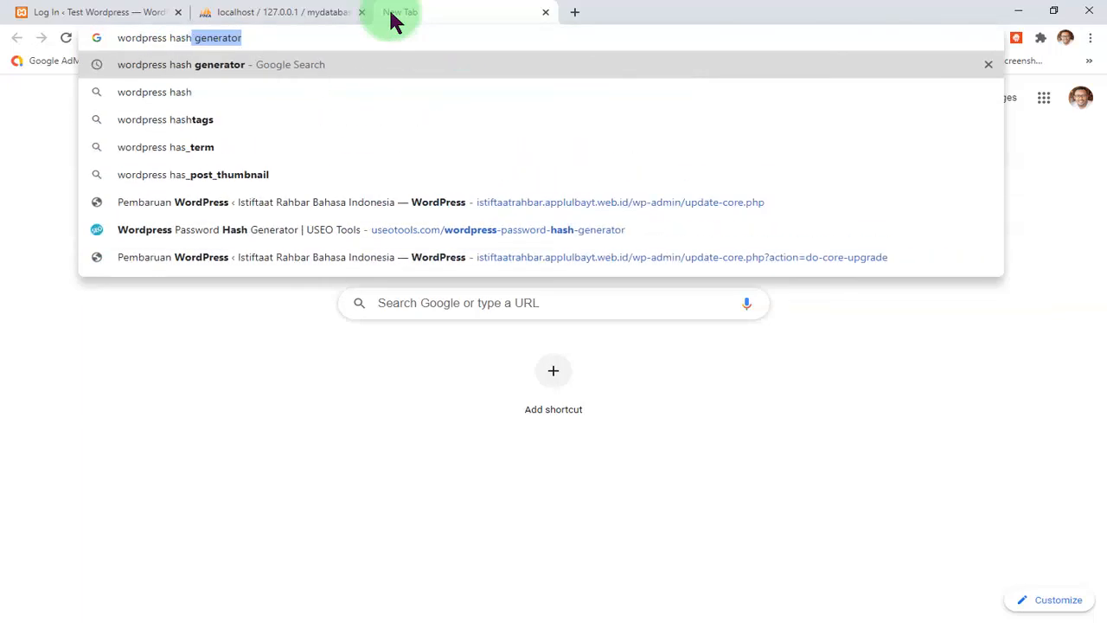
key(Return)
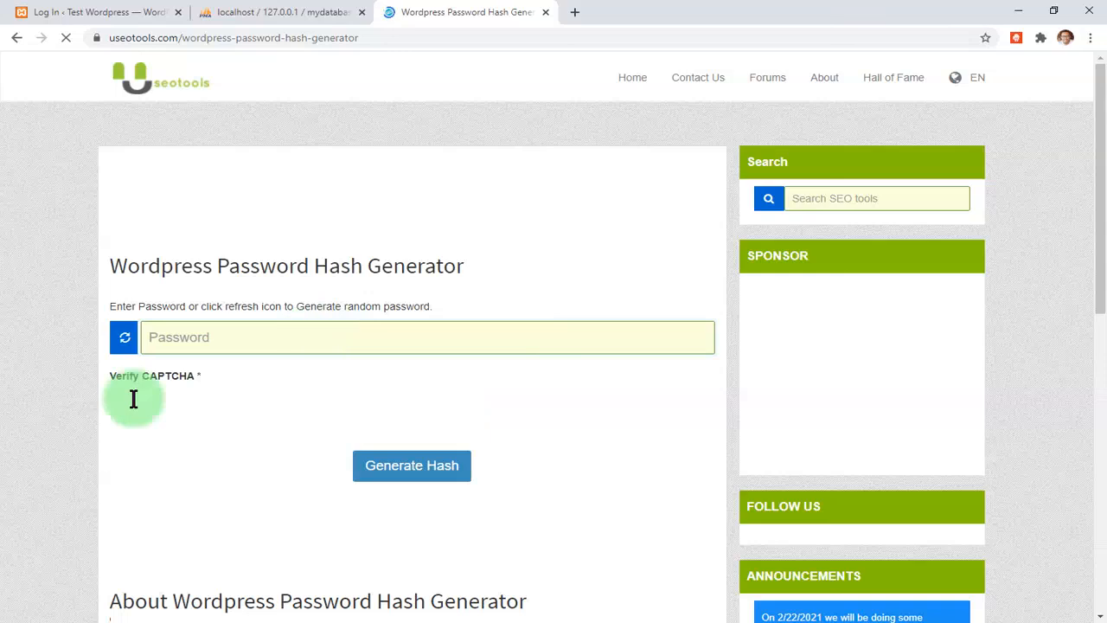
- Pass the reCAPTCHA, enter the new password and generate its WordPress hash
click(188, 407)
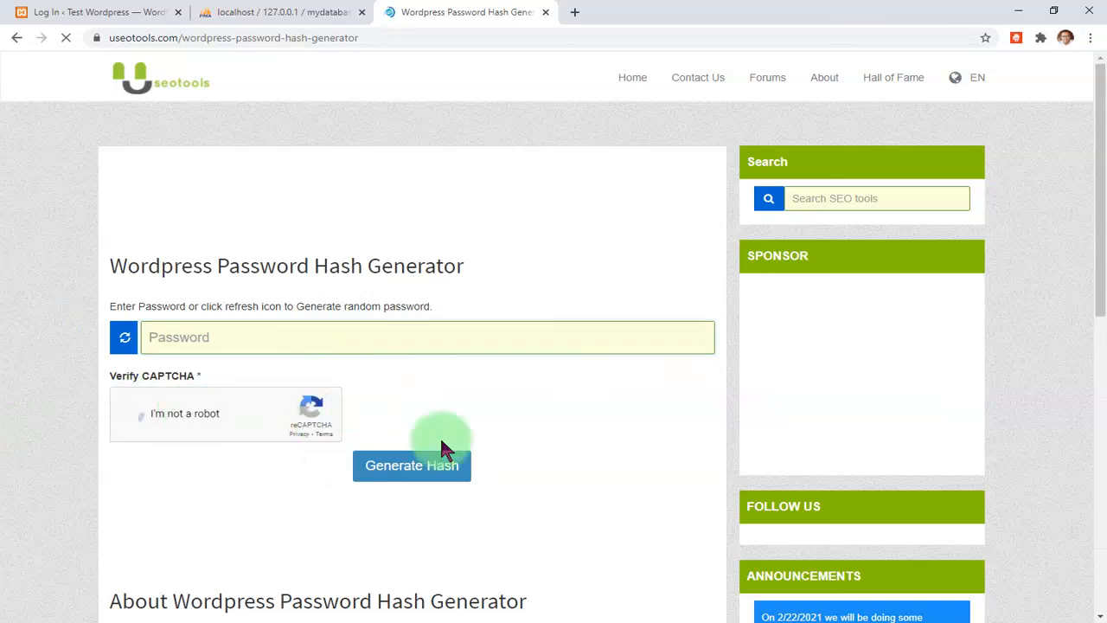
click(295, 336)
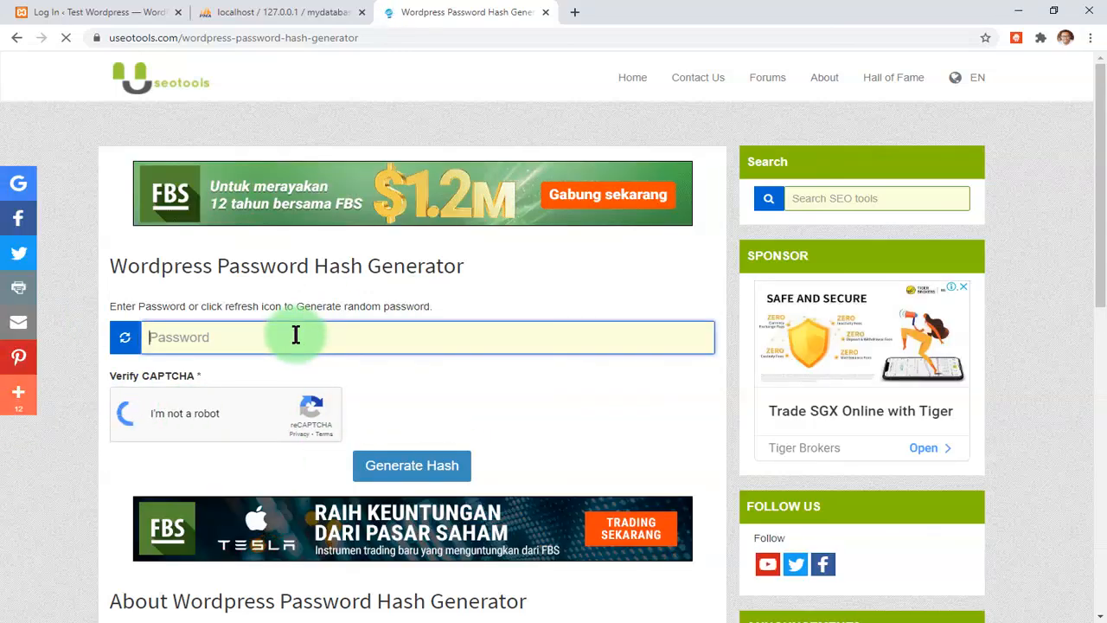
text(new)
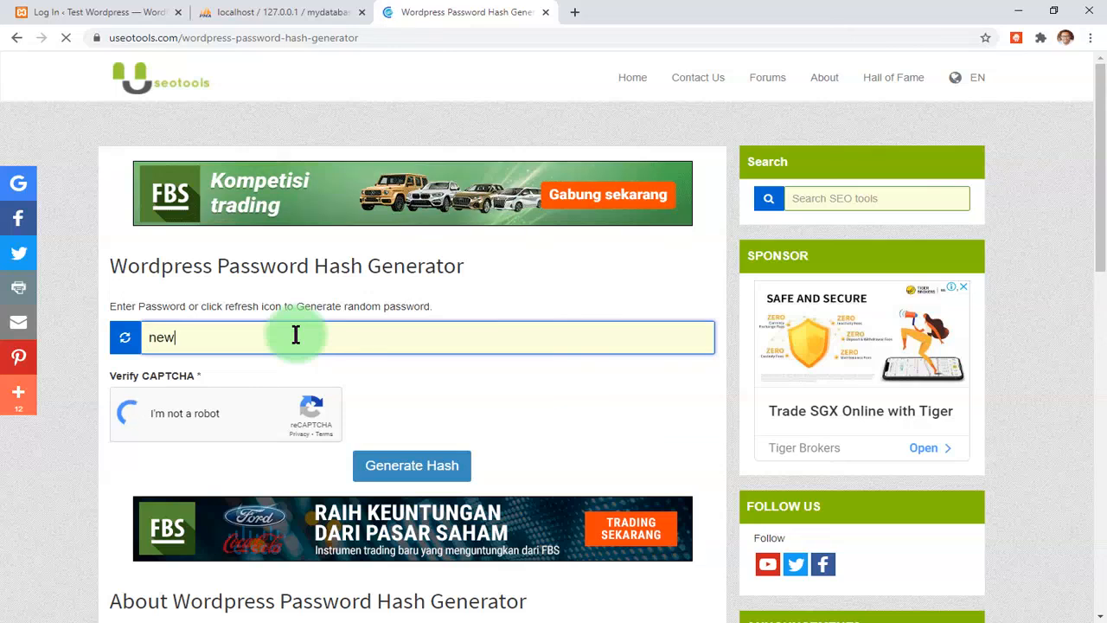
text(passw)
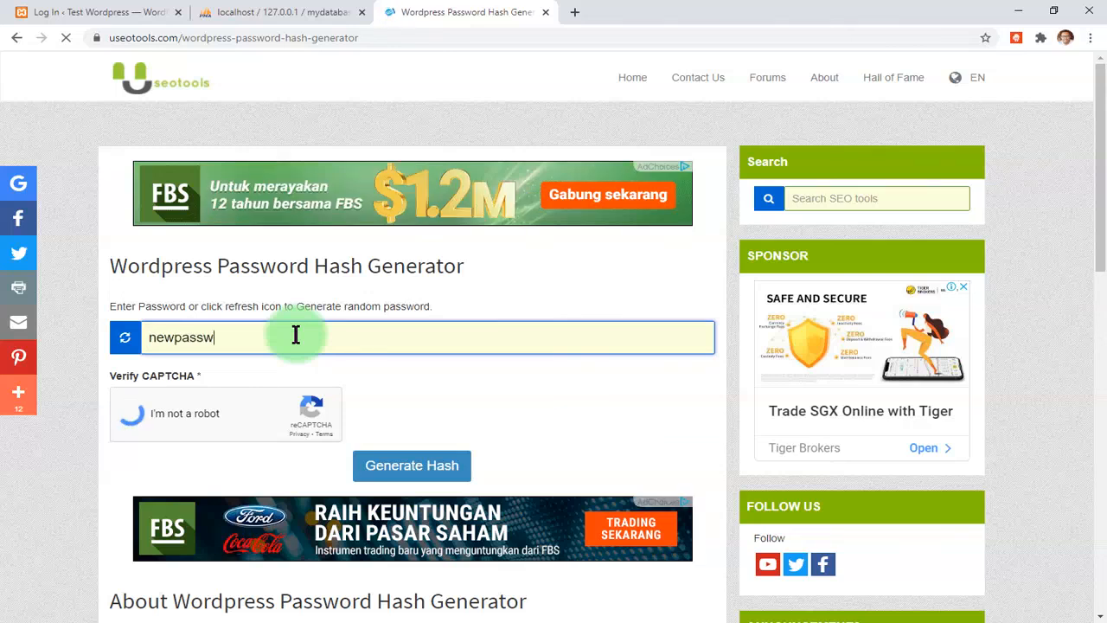
text(ord123)
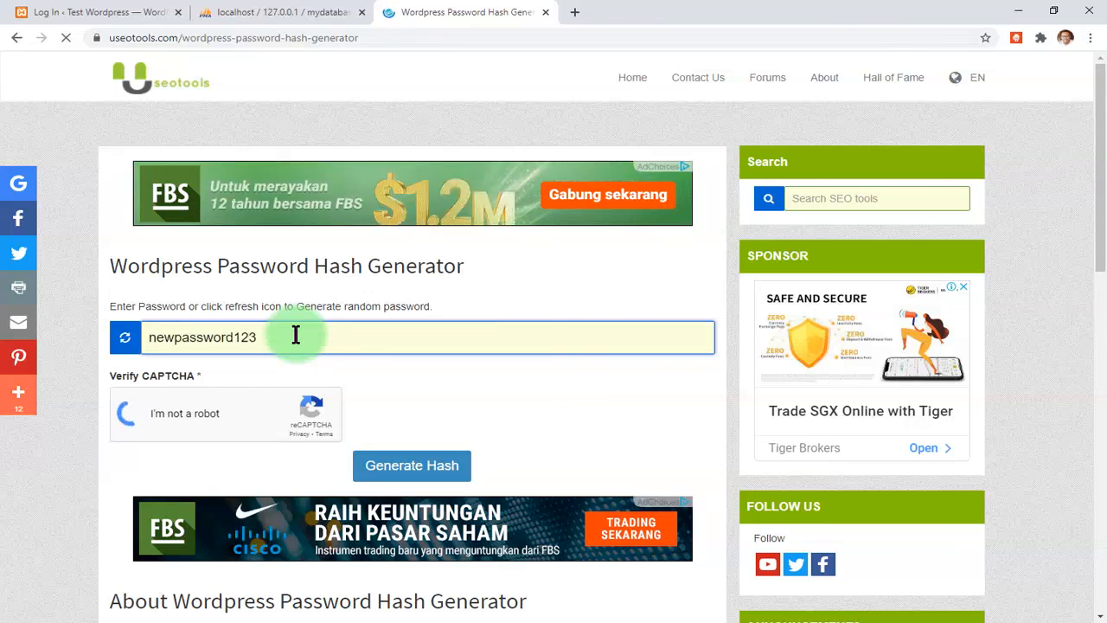
click(401, 468)
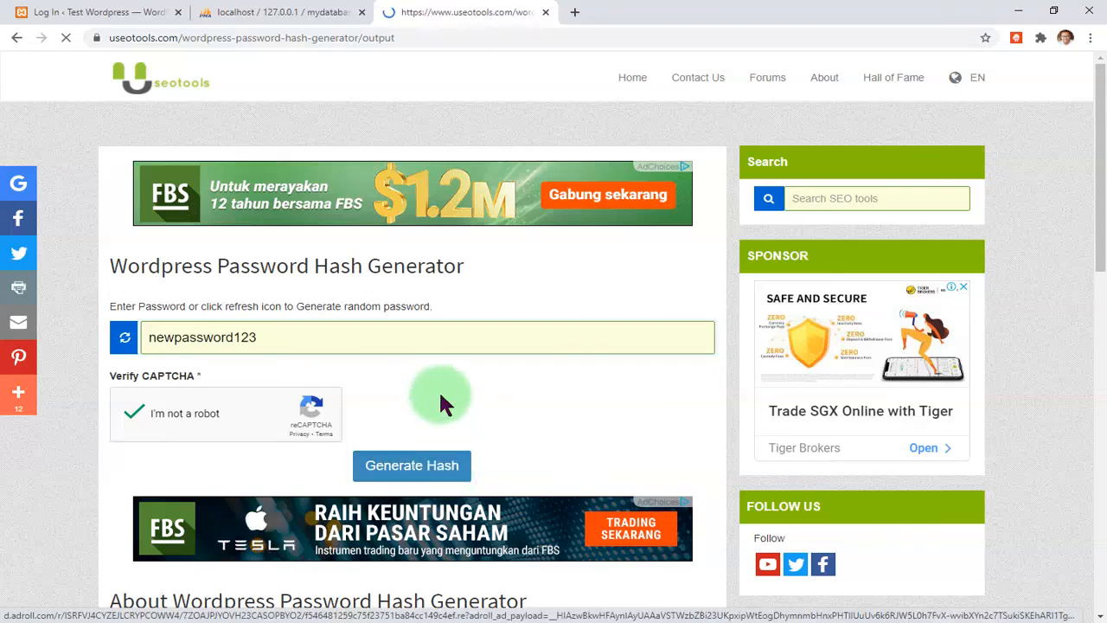
scroll(363, 345, down, 2)
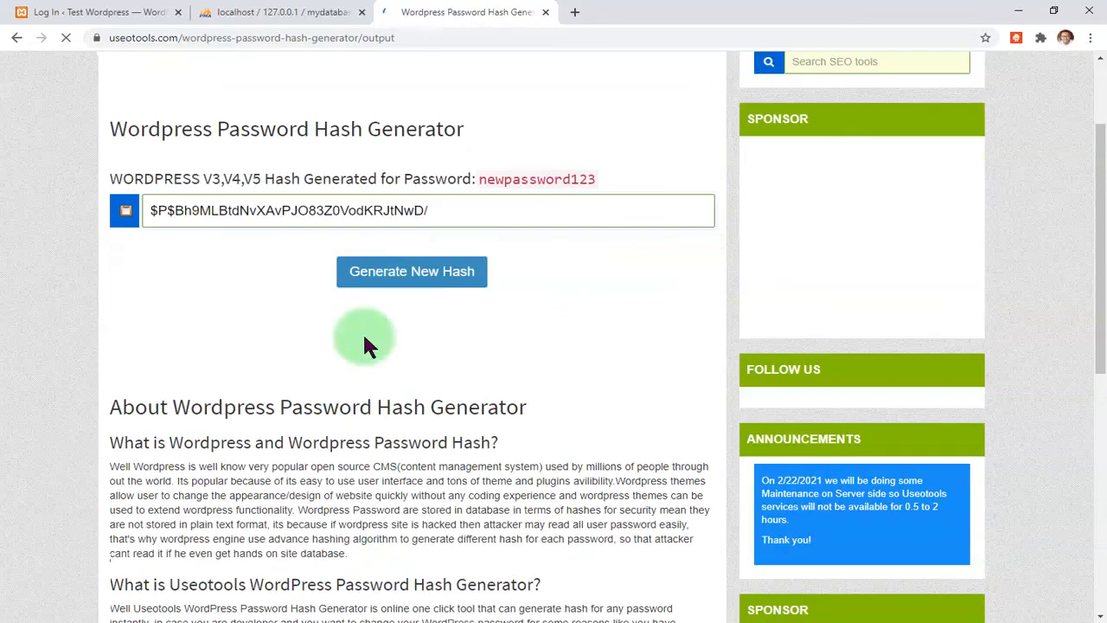
- Paste the copied hash over the admin's user_pass value in wp_testwordpress_users and save it
click(125, 210)
click(232, 10)
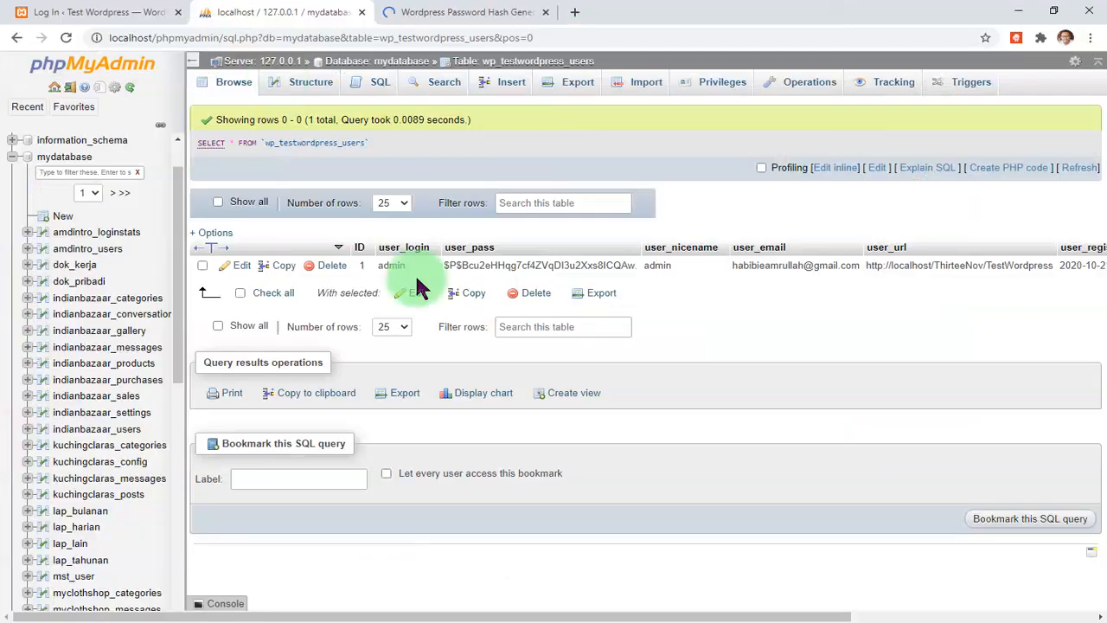
double_click(501, 266)
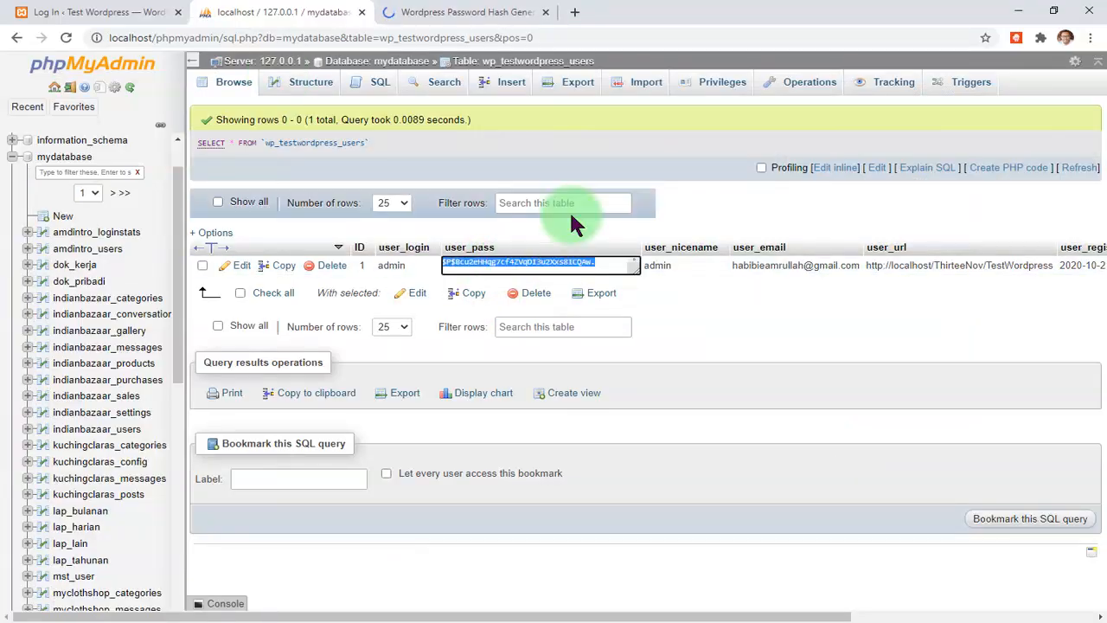
key(BackSpace)
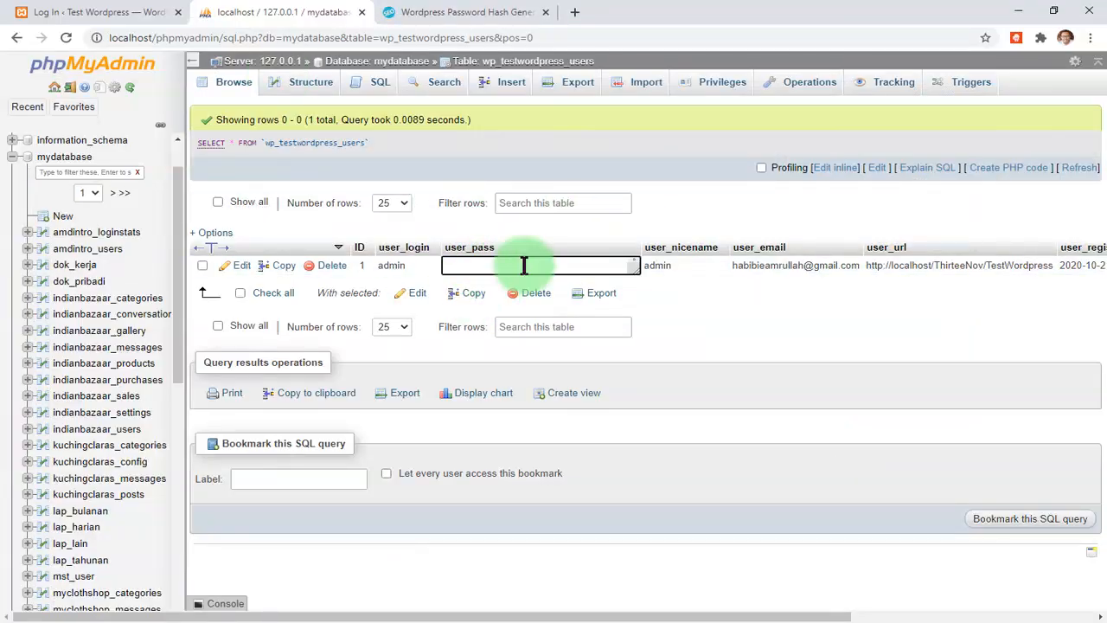
right_click(524, 266)
click(584, 355)
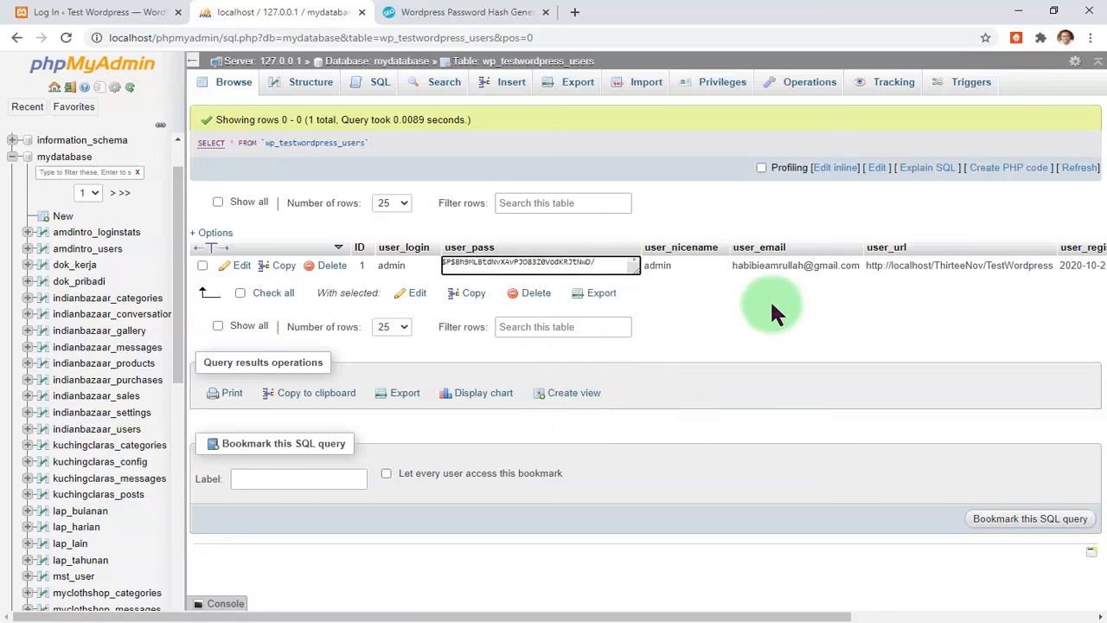
click(770, 298)
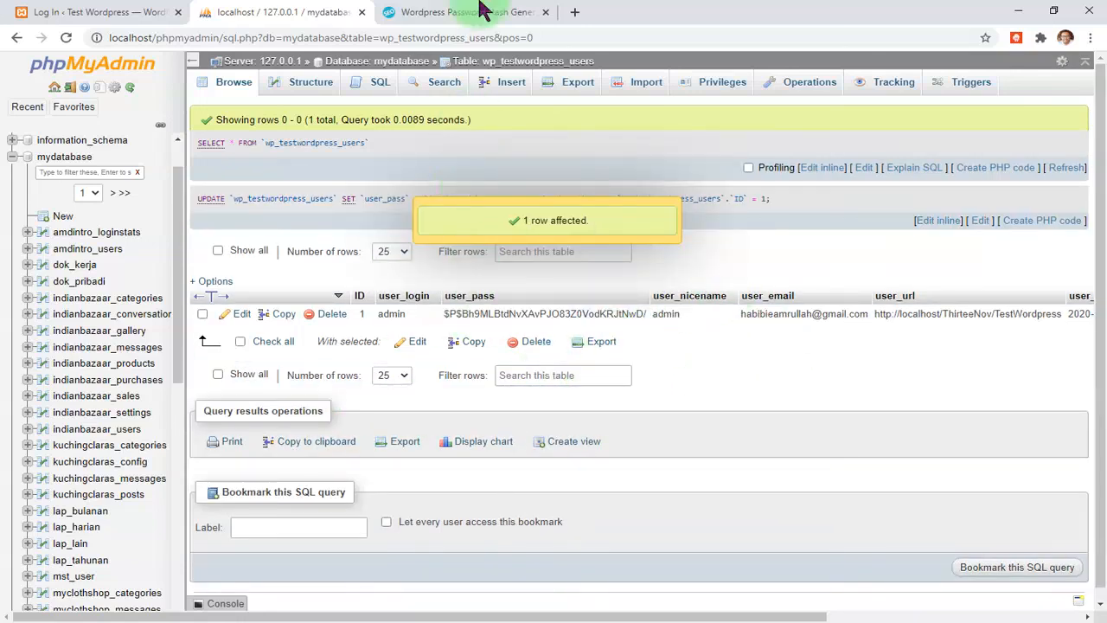
click(482, 11)
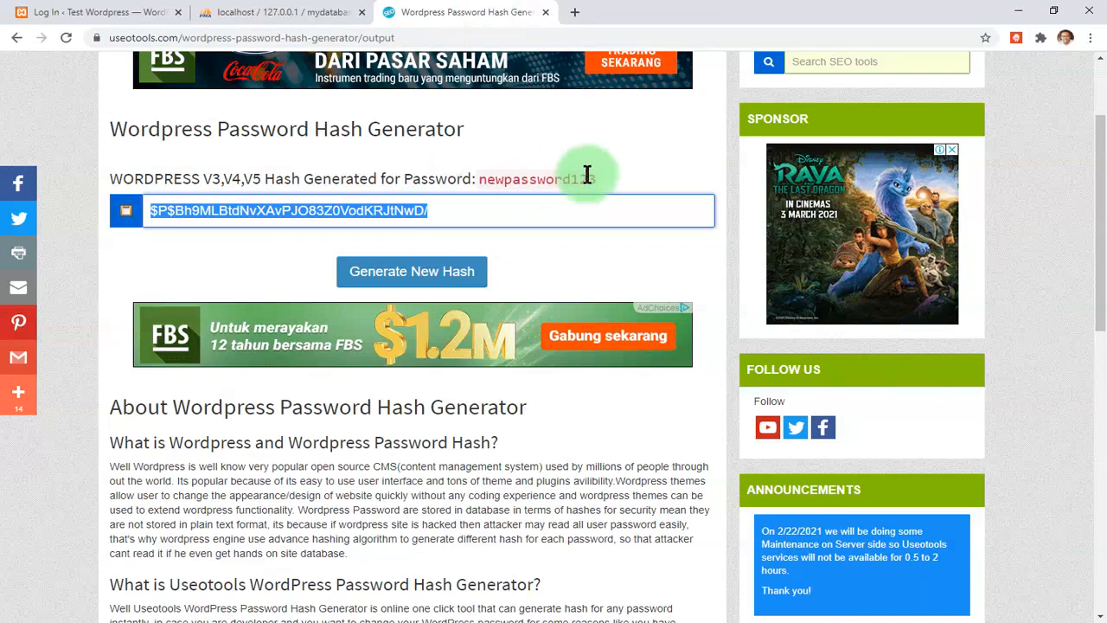
- Copy the new plain-text password from the generator and enter it in the WordPress admin login
drag(593, 176, 477, 180)
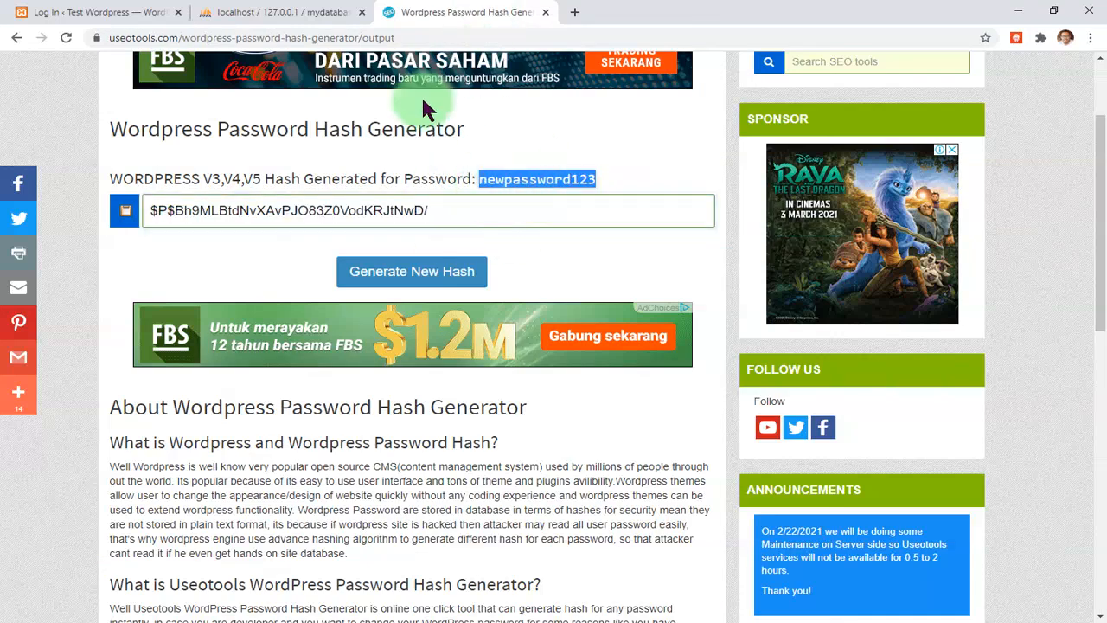
click(130, 11)
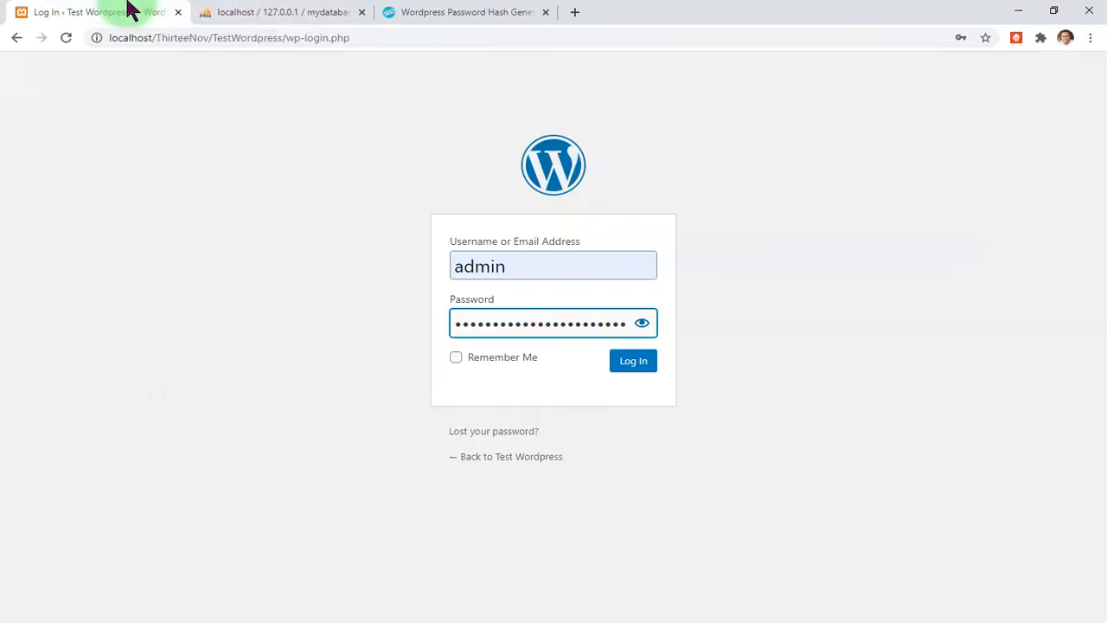
double_click(521, 316)
key(ctrl+v)
click(641, 326)
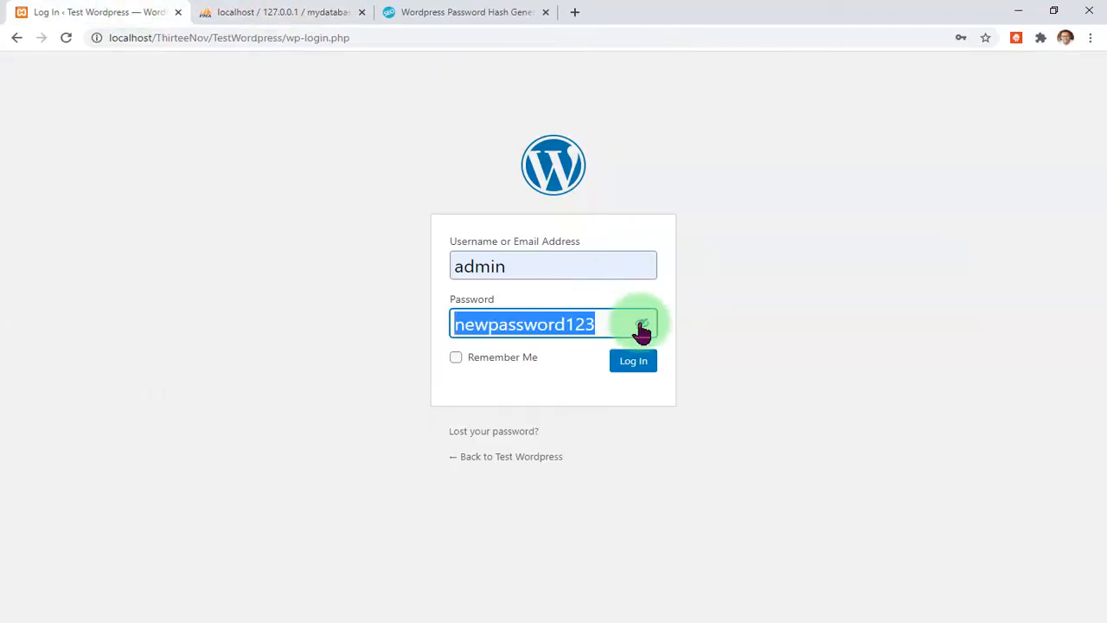
click(409, 391)
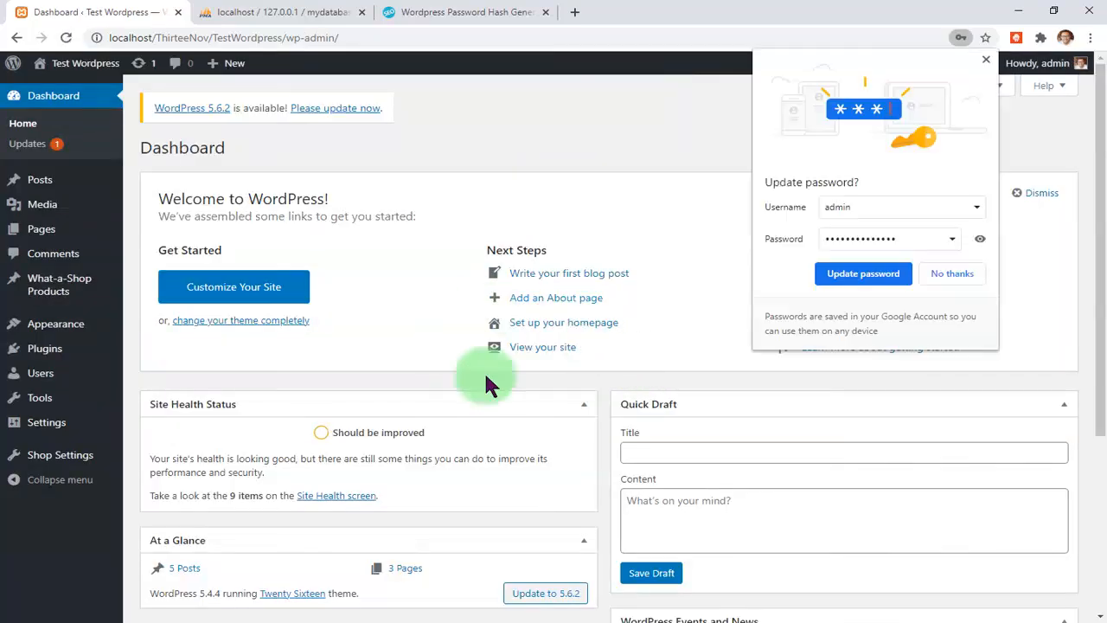
- Dismiss Chrome's Update password offer and check the WordPress Dashboard
click(985, 59)
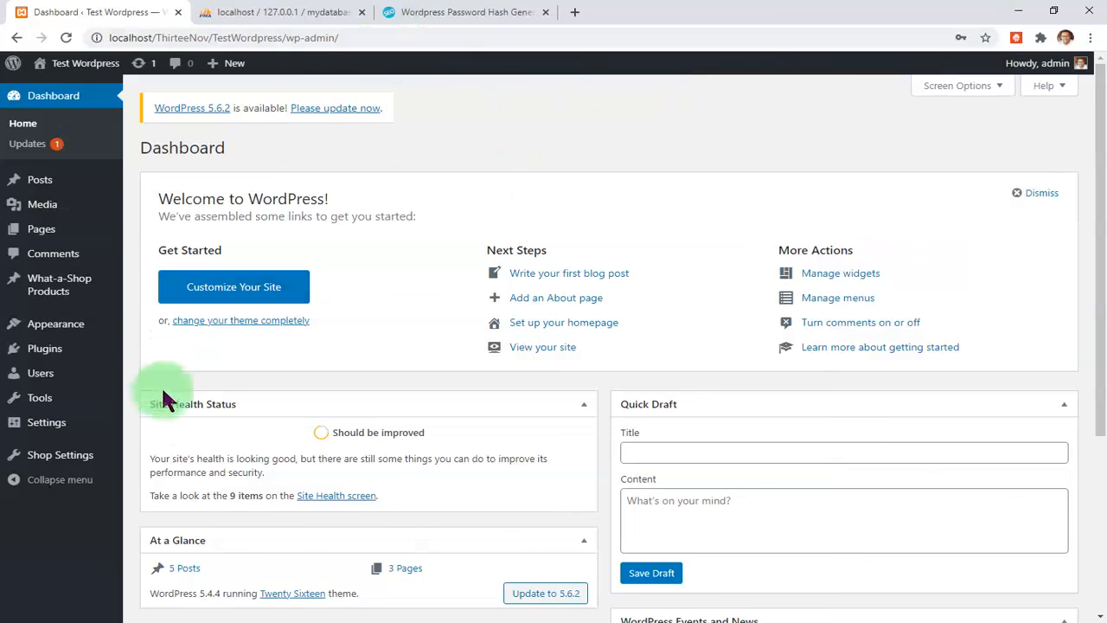
scroll(360, 470, down, 3)
scroll(372, 478, up, 3)
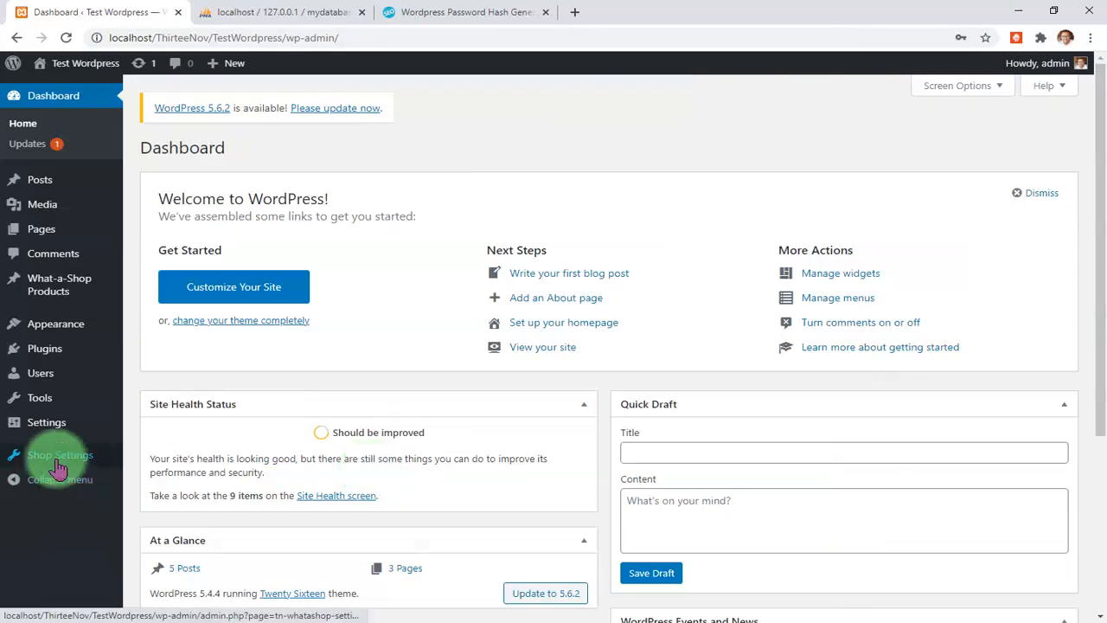